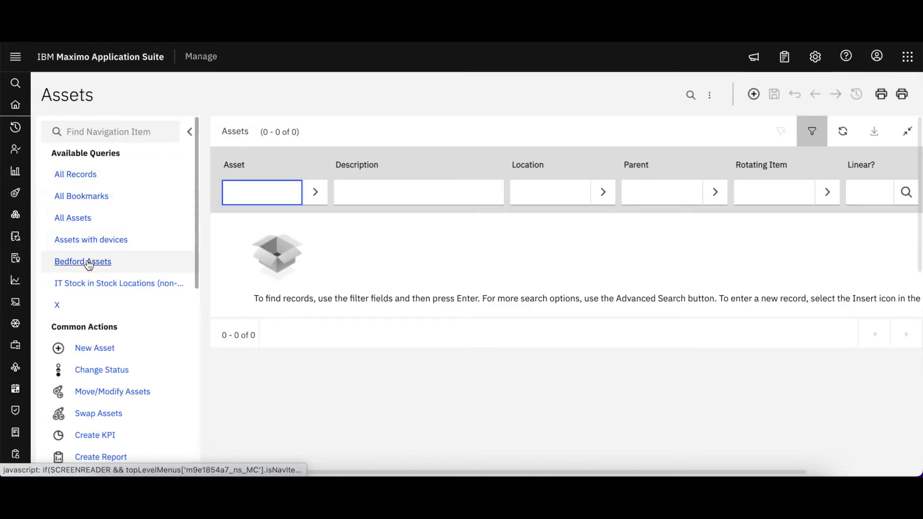
Run the Bedford Assets saved query in the Assets application
left_click(90, 264)
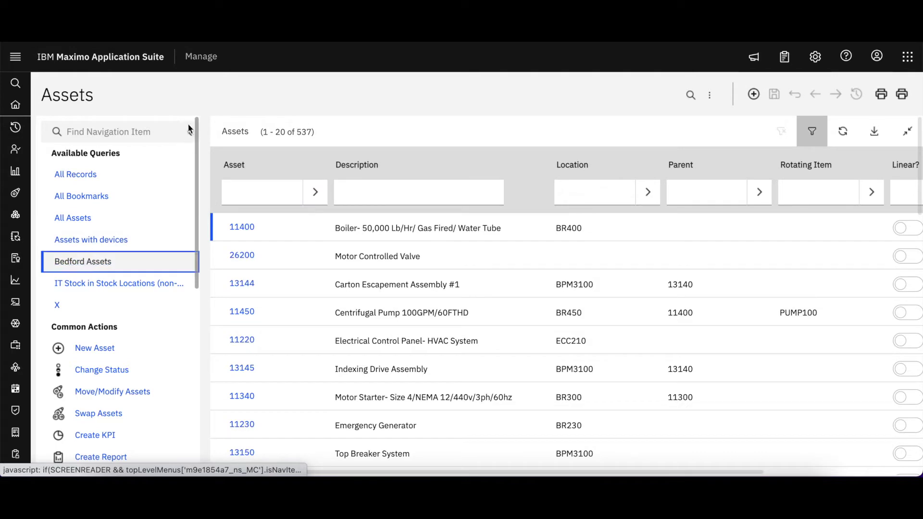
Filter the Bedford Assets list by description 'motor, pump', narrowing it to 52 records
left_click(189, 132)
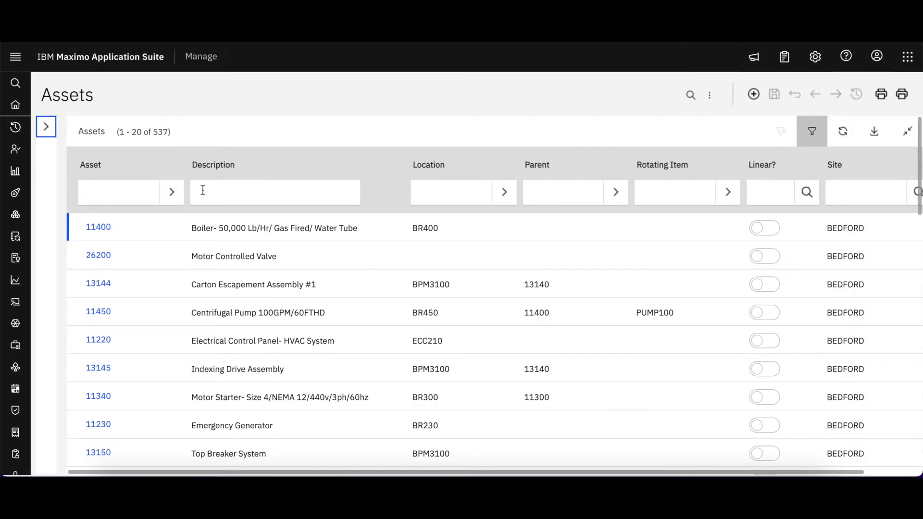
left_click(232, 190)
type("mot")
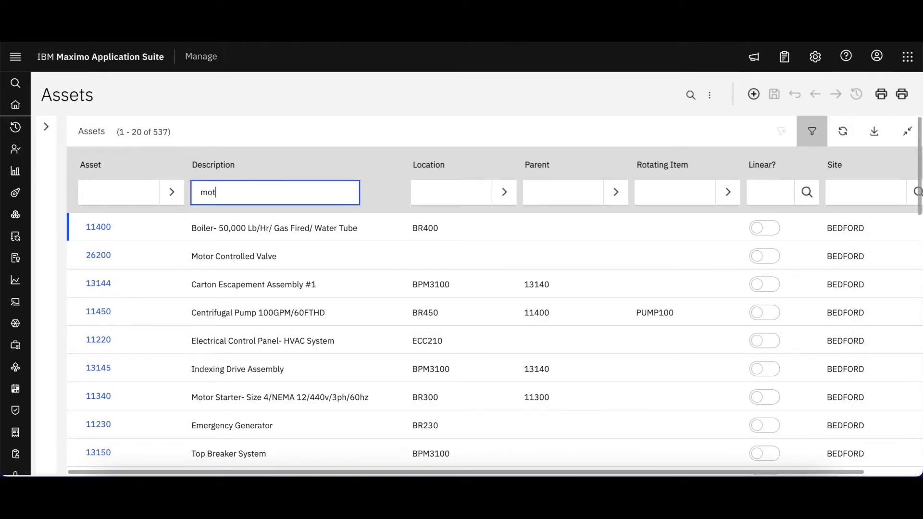
type("or, pump")
key("Return")
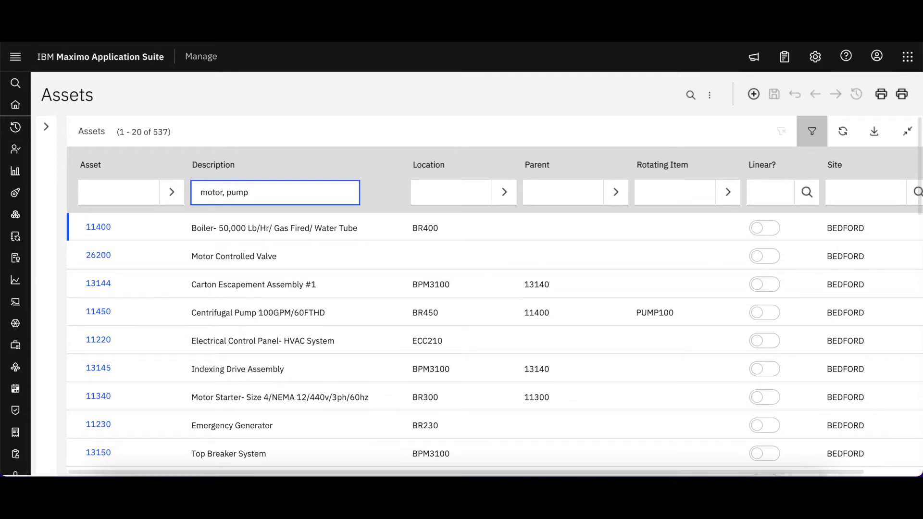
left_click(275, 197)
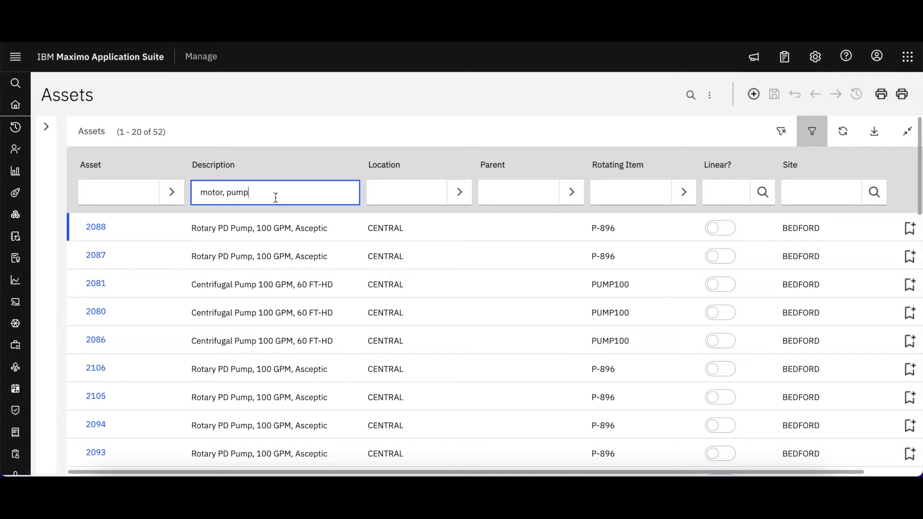
Reopen the side navigation, narrow it with 'create', and choose Create Report
left_click(46, 128)
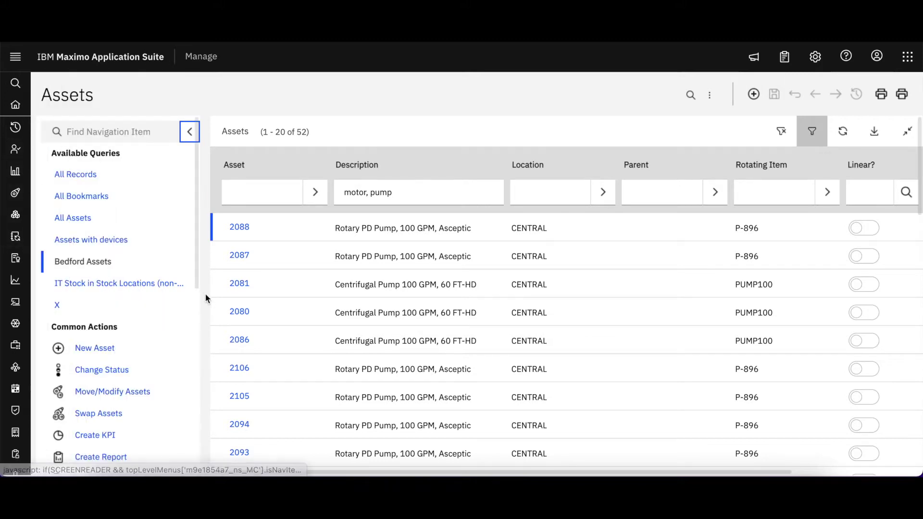
scroll(168, 318, "down", 5)
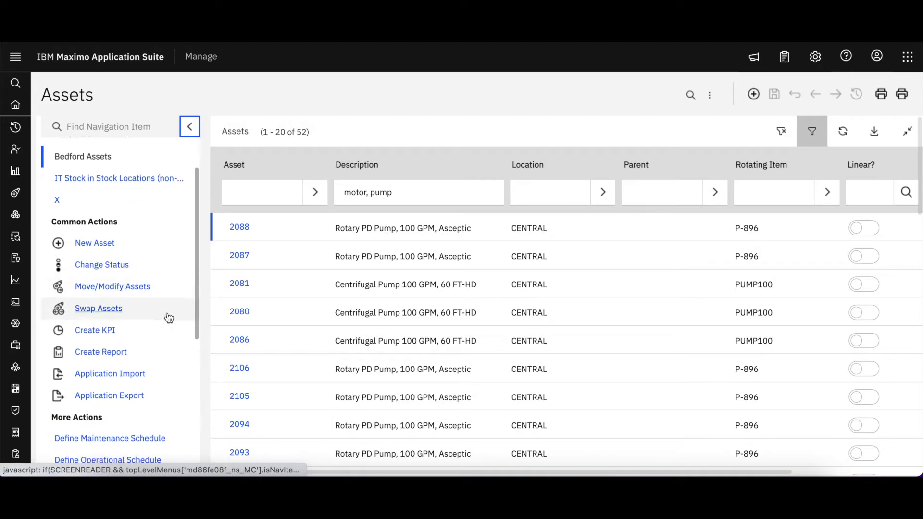
scroll(168, 318, "up", 5)
scroll(168, 317, "down", 8)
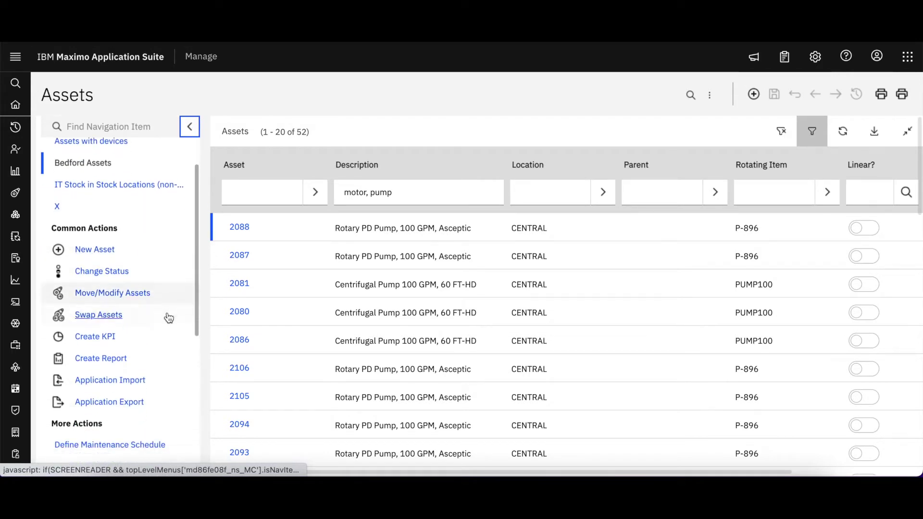
scroll(168, 317, "up", 2)
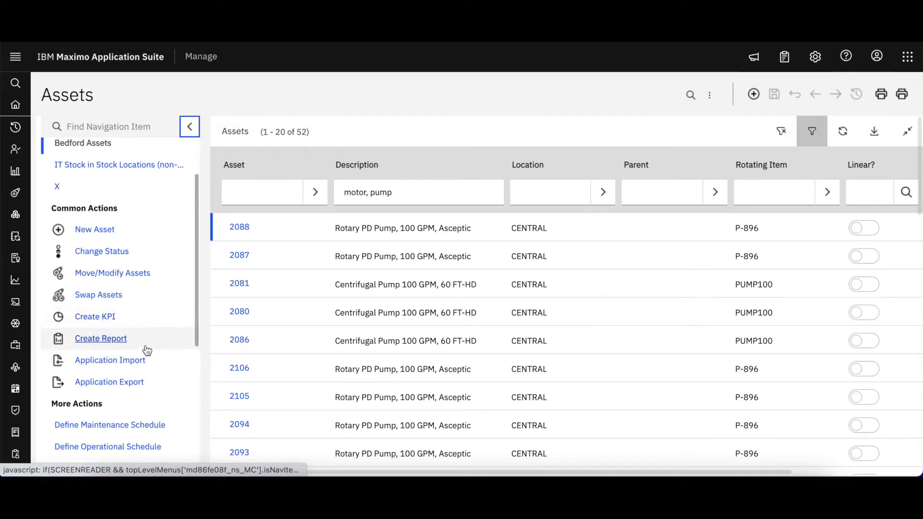
scroll(148, 348, "up", 6)
left_click(124, 132)
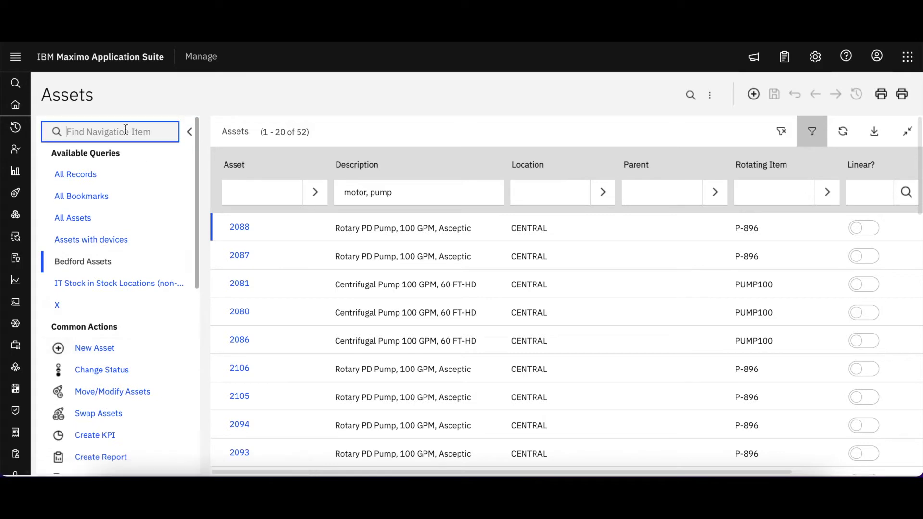
type("create")
left_click(95, 182)
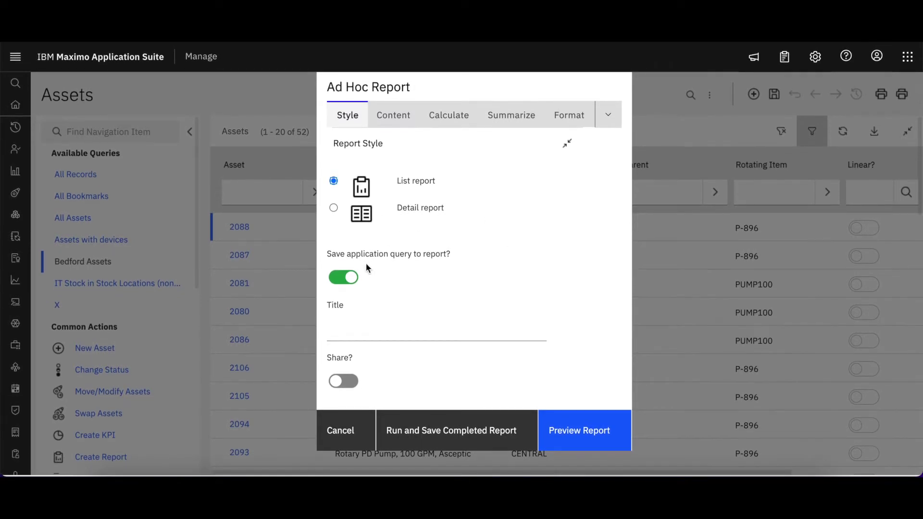
Title the ad hoc list report 'Test Report'
left_click(342, 328)
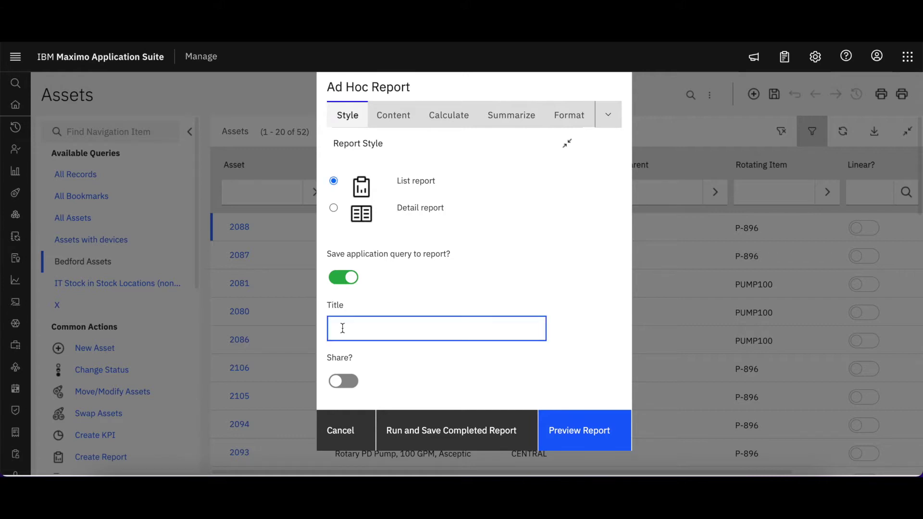
type("Test Report")
On the Content page, keep Asset Details as parent category and review the seven selected fields
left_click(398, 126)
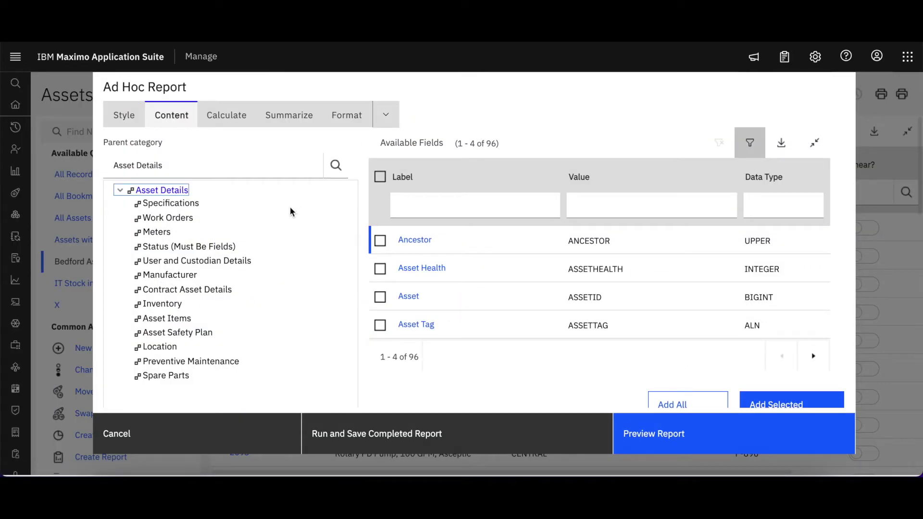
scroll(290, 211, "down", 2)
scroll(290, 212, "up", 2)
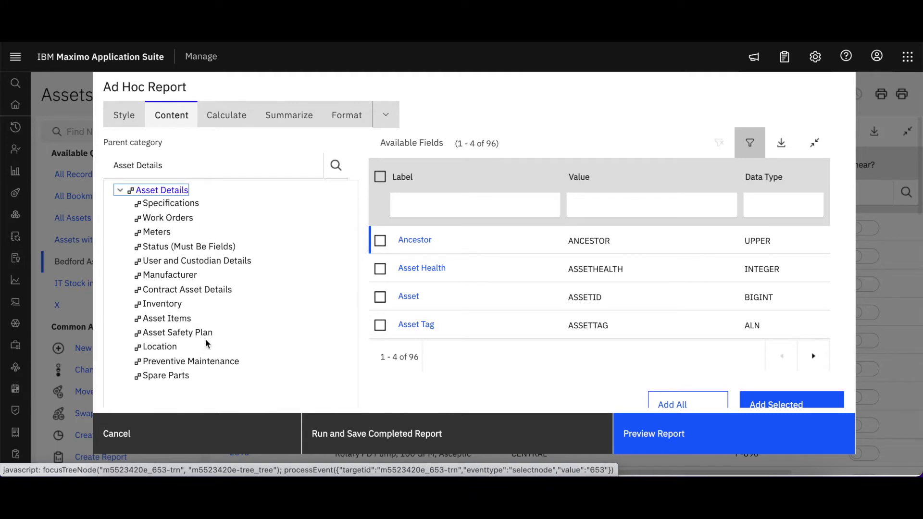
left_click(336, 166)
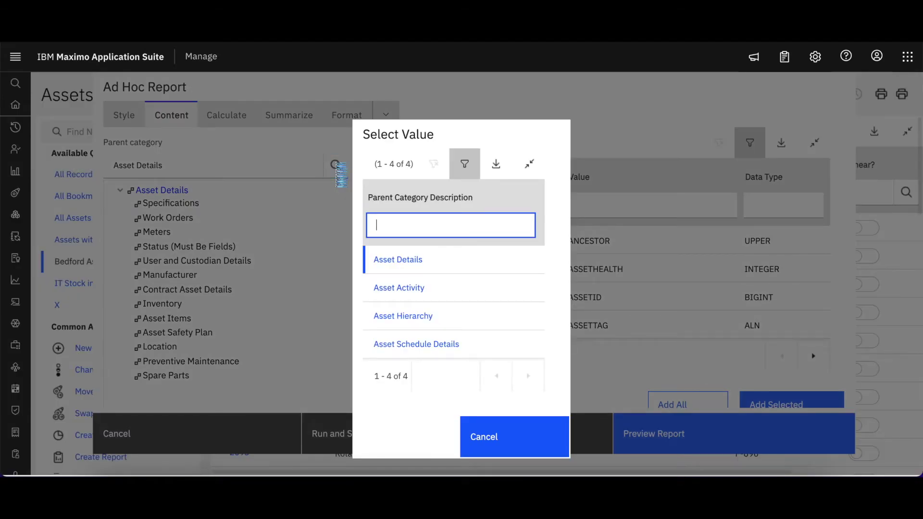
left_click(531, 435)
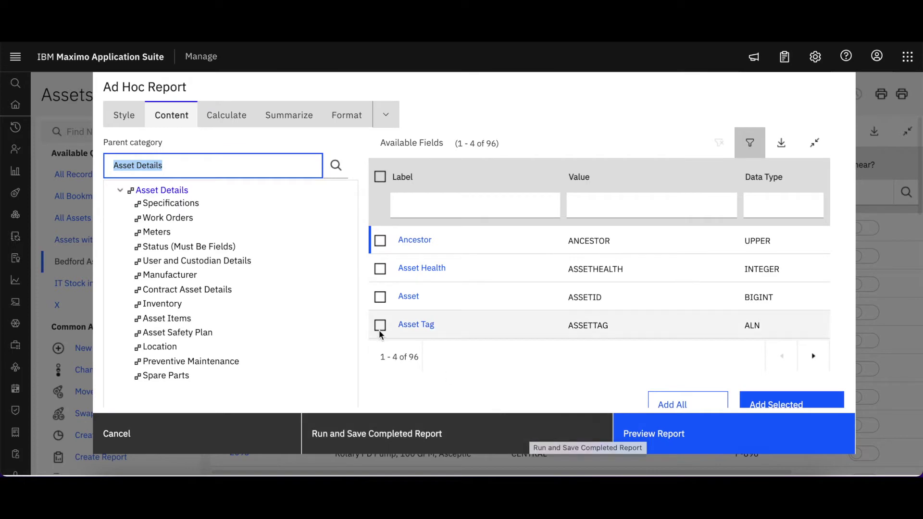
left_click(312, 256)
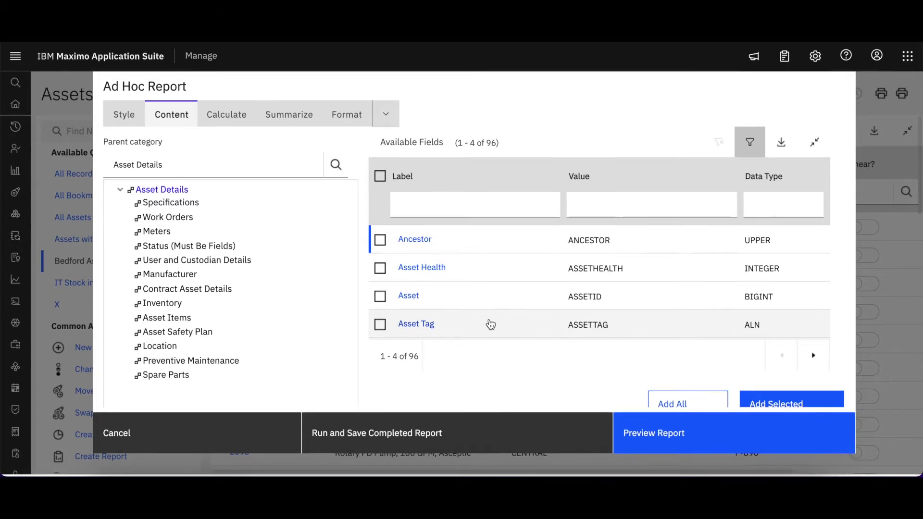
scroll(562, 236, "down", 4)
scroll(561, 229, "down", 2)
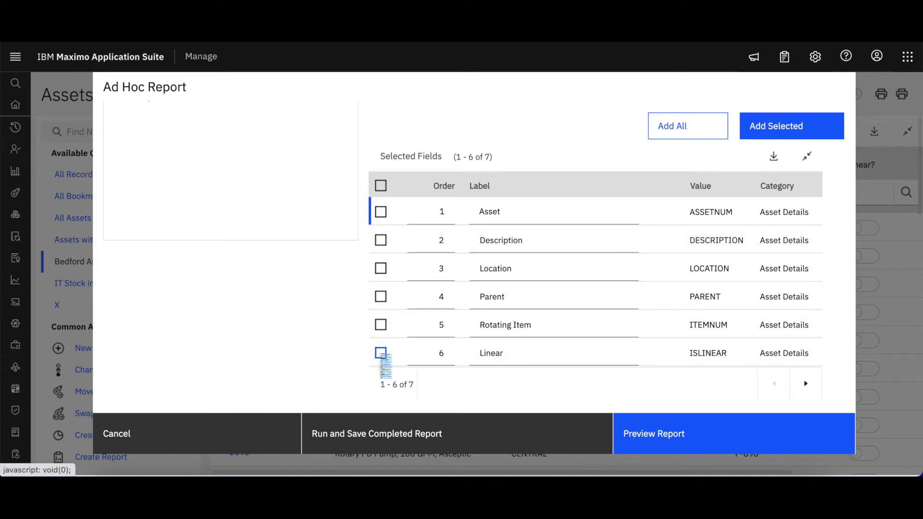
Remove Linear, Rotating Item and Site, leaving Asset, Description, Location and Parent
left_click(380, 355)
left_click(380, 324)
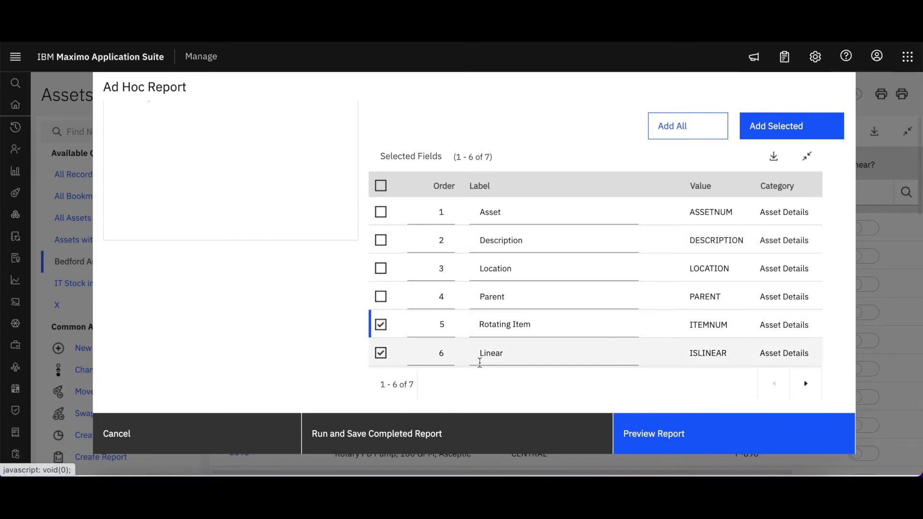
scroll(488, 385, "down", 2)
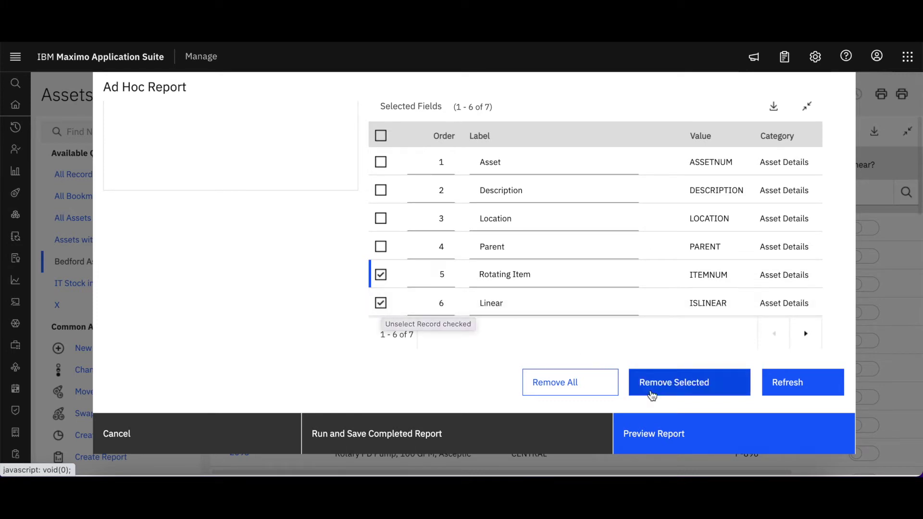
left_click(667, 387)
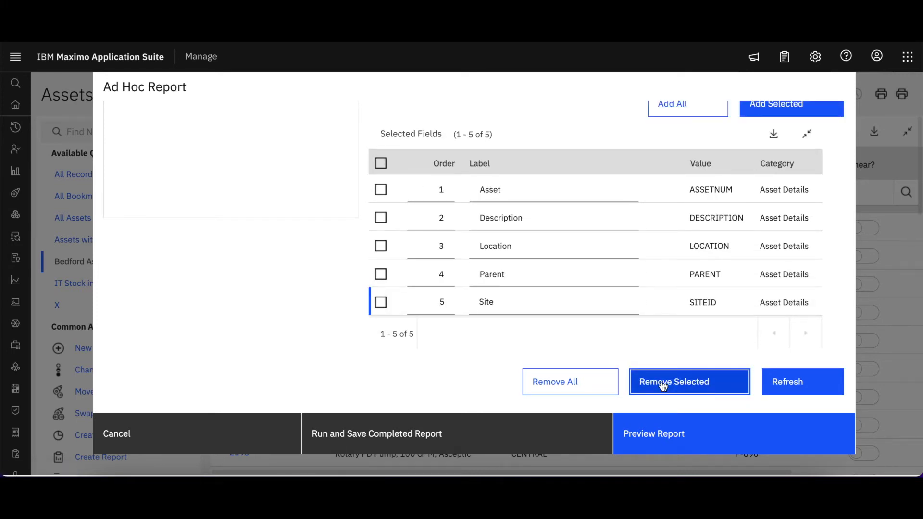
left_click(382, 303)
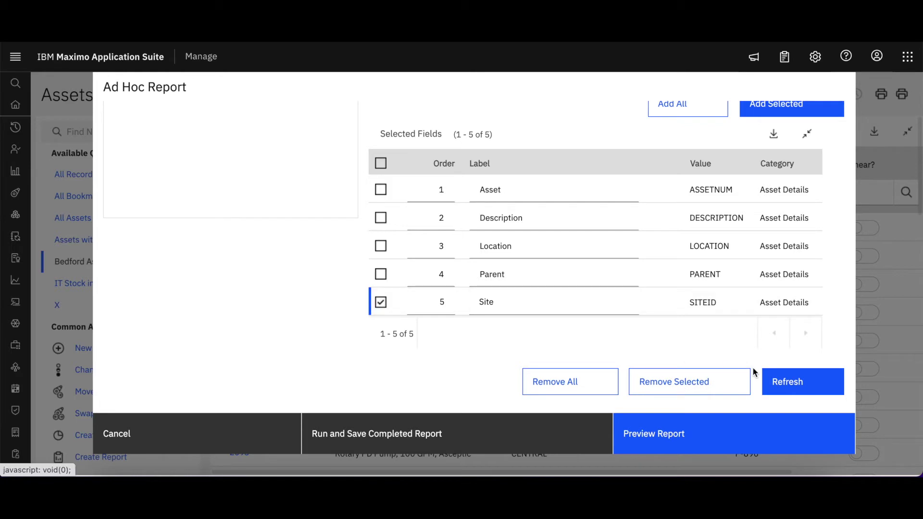
left_click(711, 381)
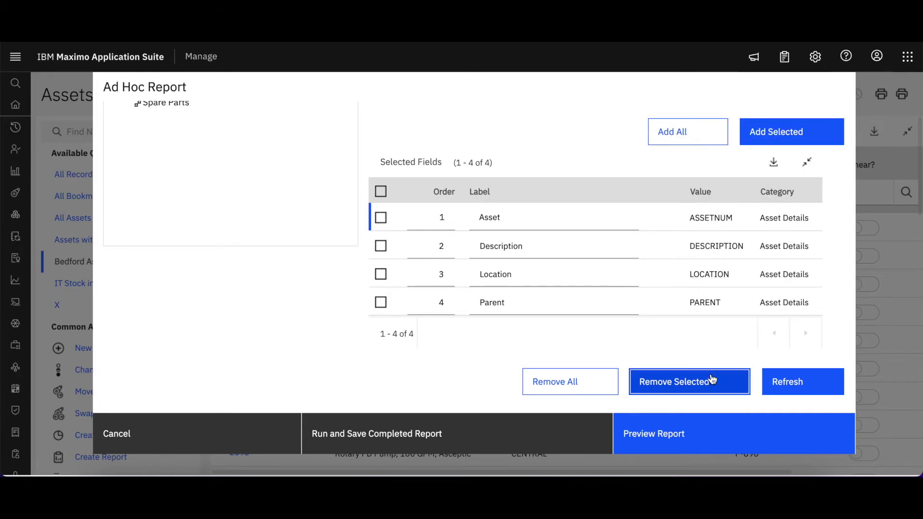
scroll(711, 380, "up", 5)
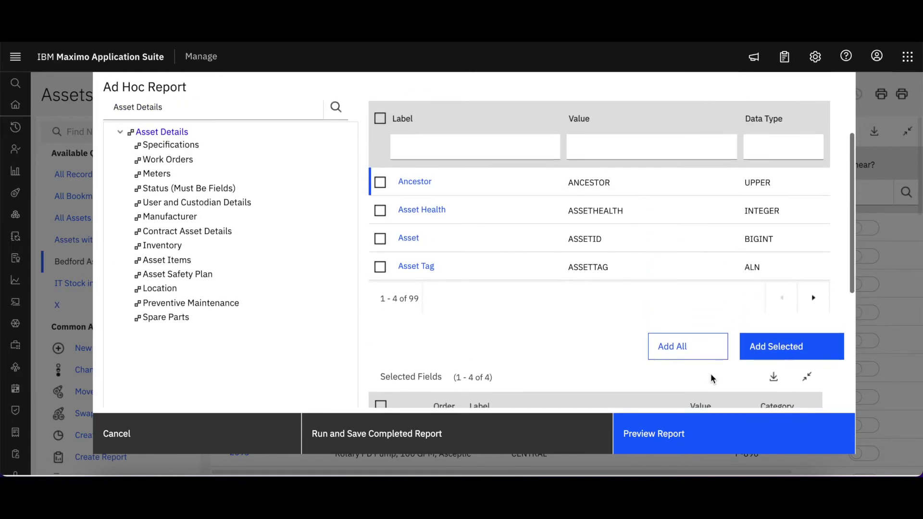
Add the Asset Tag and Type fields to the report
left_click(380, 266)
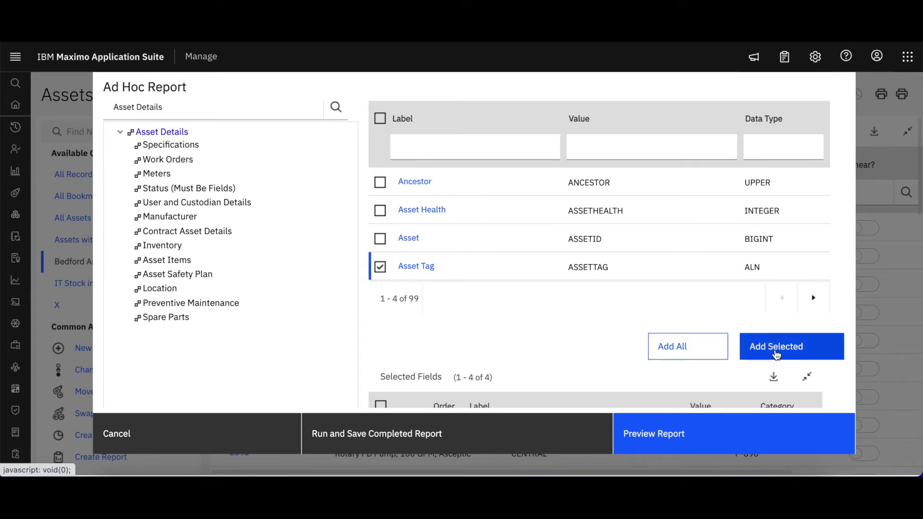
left_click(778, 355)
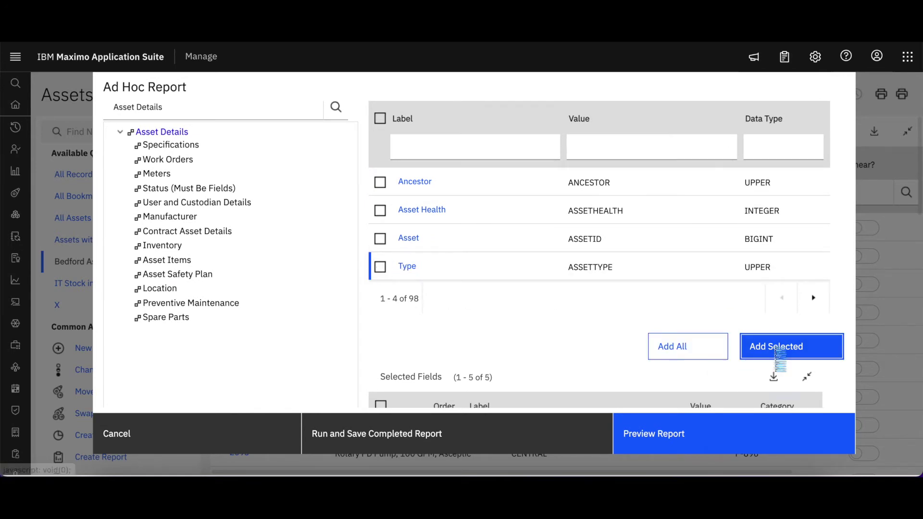
left_click(381, 267)
left_click(755, 346)
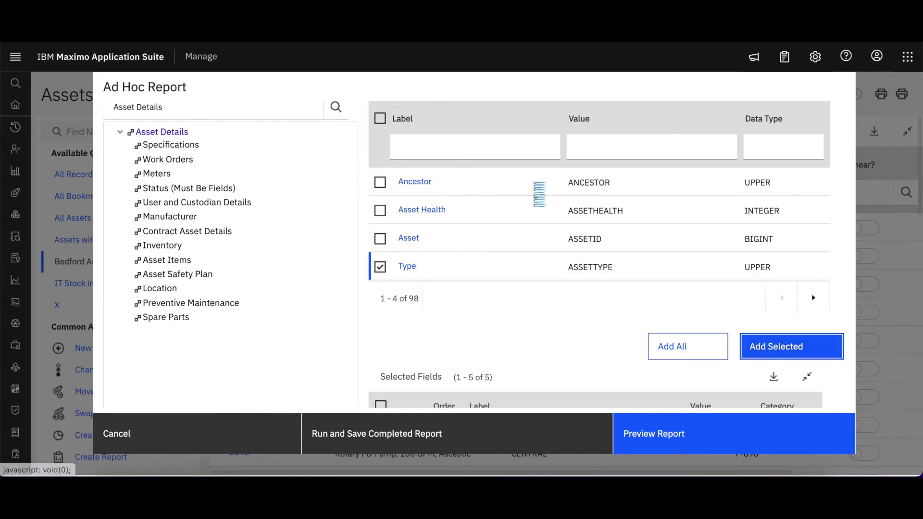
Search field labels for 'prio' and add the Priority field
left_click(479, 151)
type("pr")
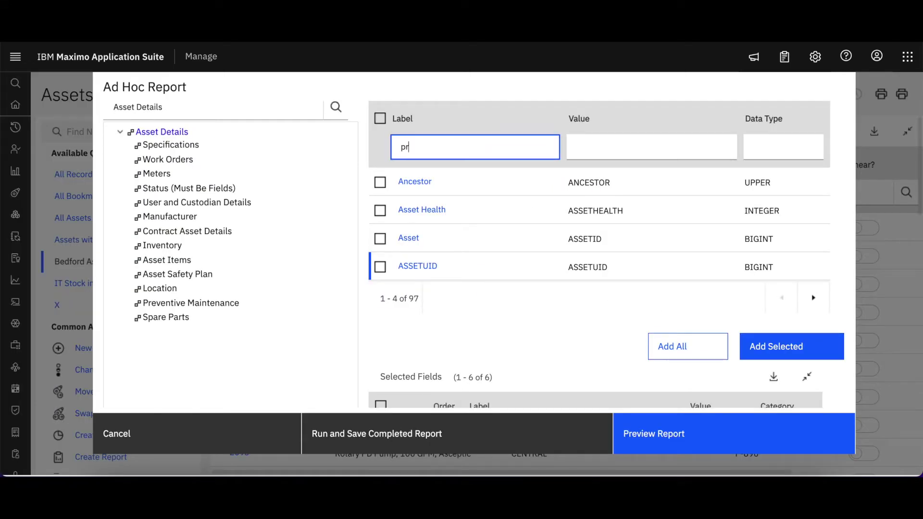
type("io")
key("Return")
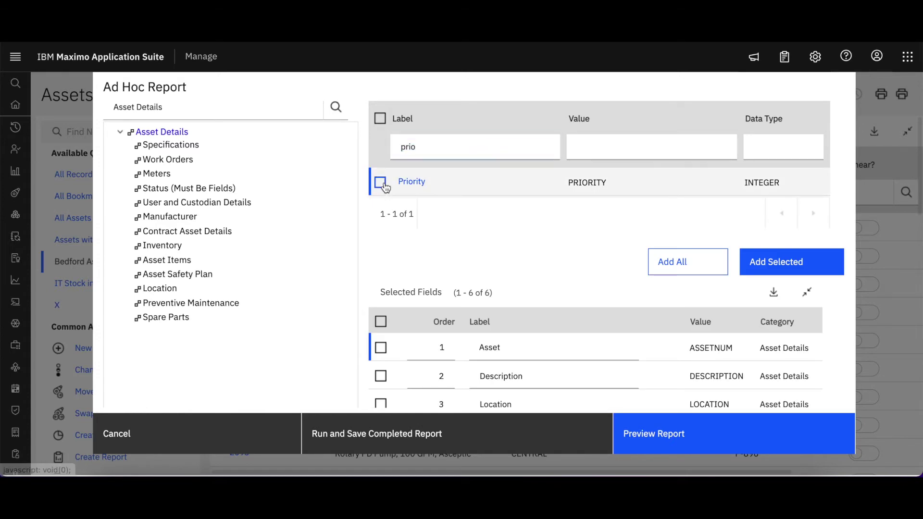
left_click(380, 182)
left_click(795, 264)
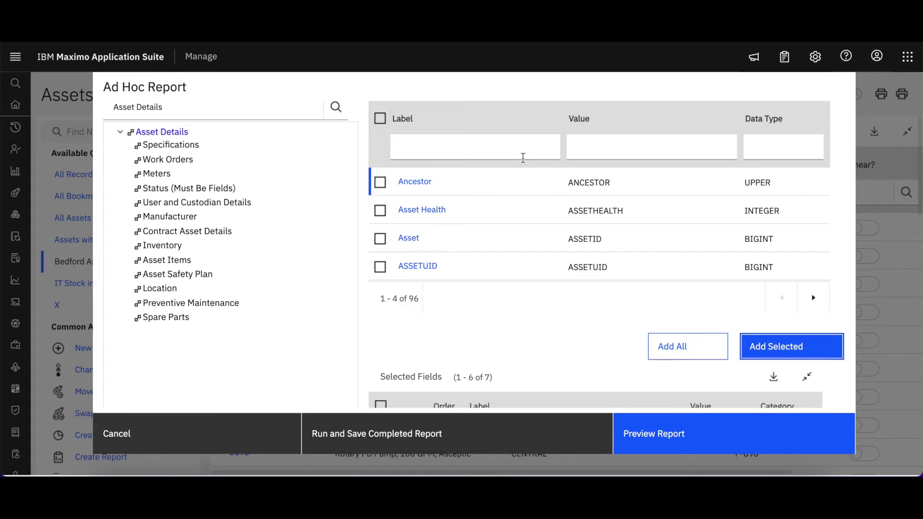
Search field labels for 'cost' and add Total Cost and YTD Cost
left_click(475, 151)
type("cost")
key("Return")
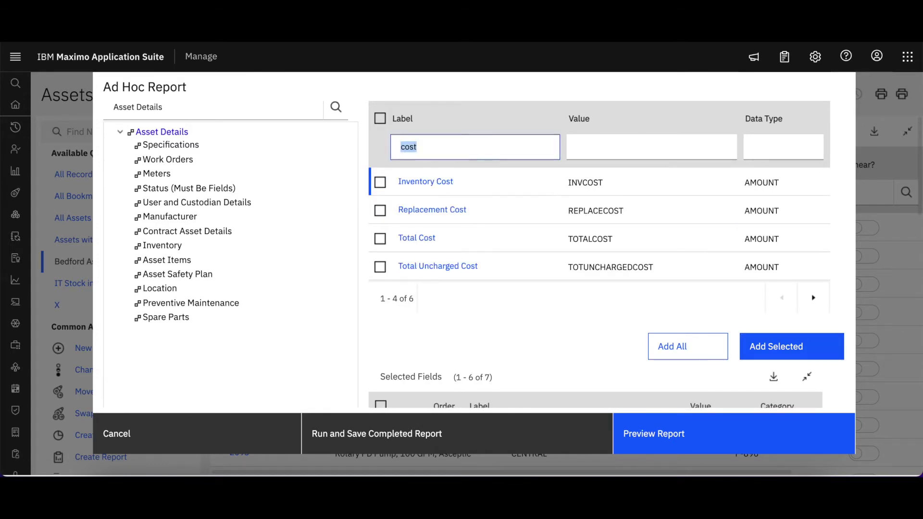
left_click(380, 240)
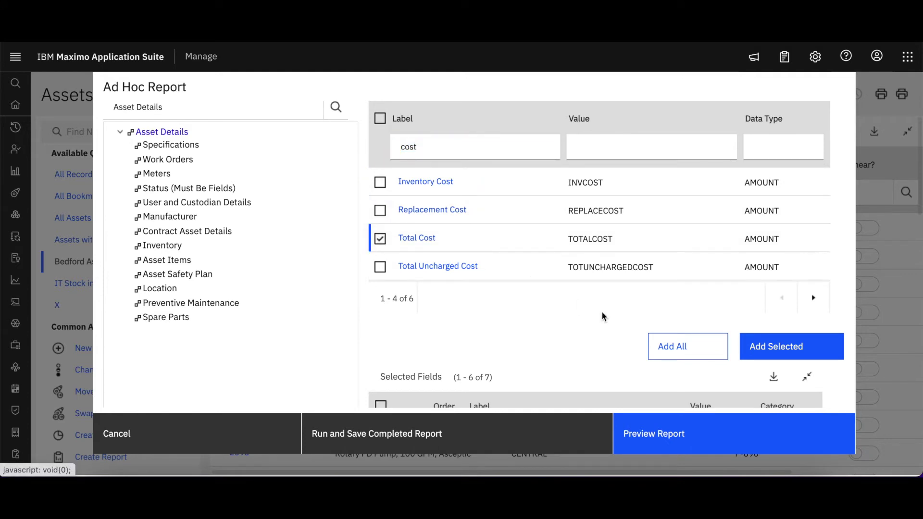
left_click(758, 354)
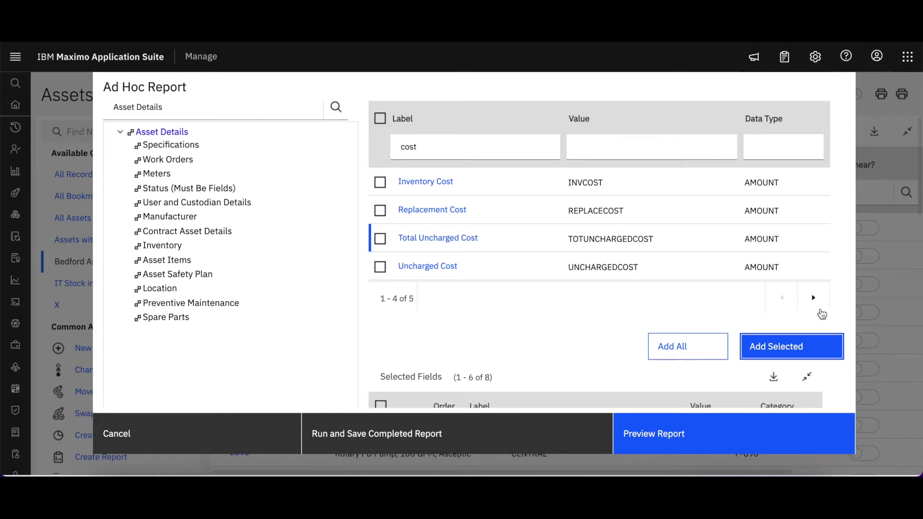
left_click(813, 299)
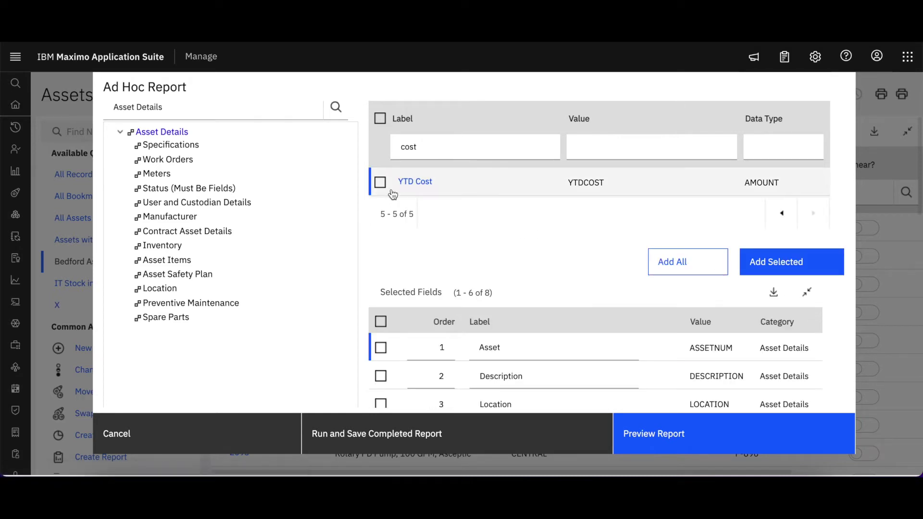
left_click(380, 183)
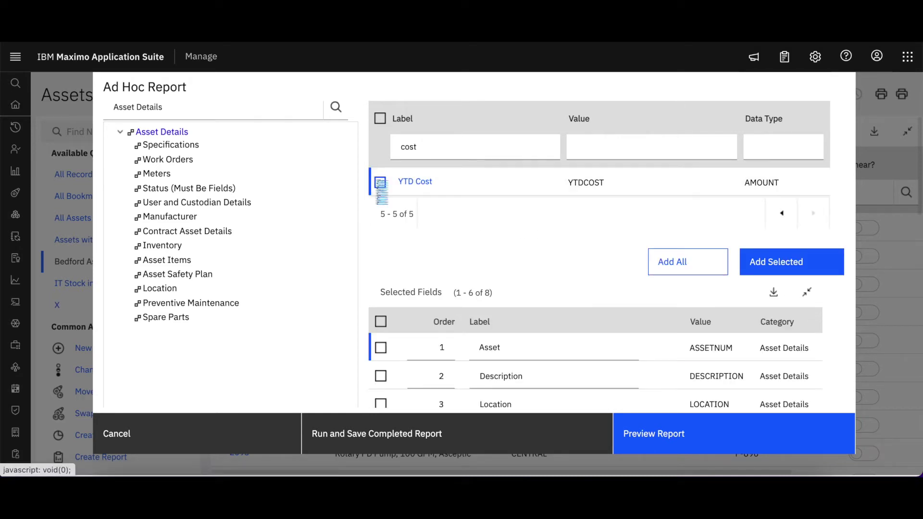
left_click(783, 265)
Check the nine selected fields, then move to the Calculate page
scroll(782, 264, "down", 3)
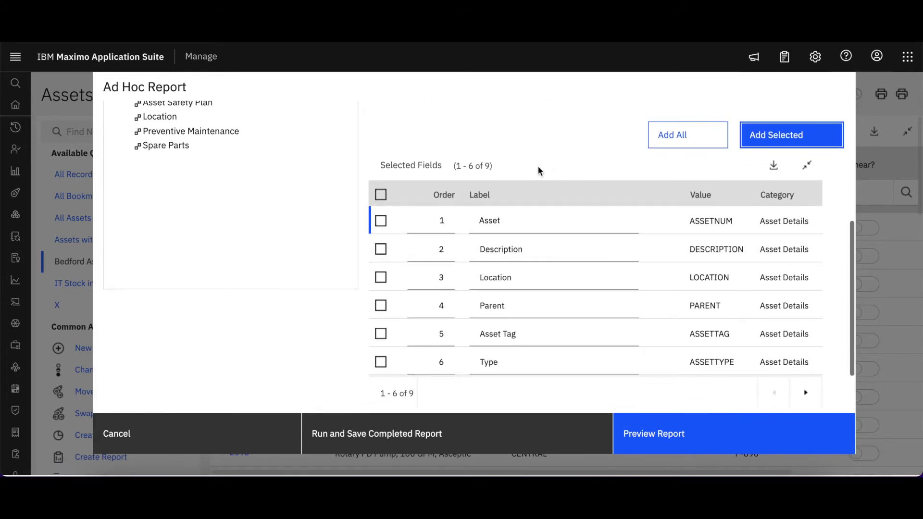
scroll(532, 240, "down", 1)
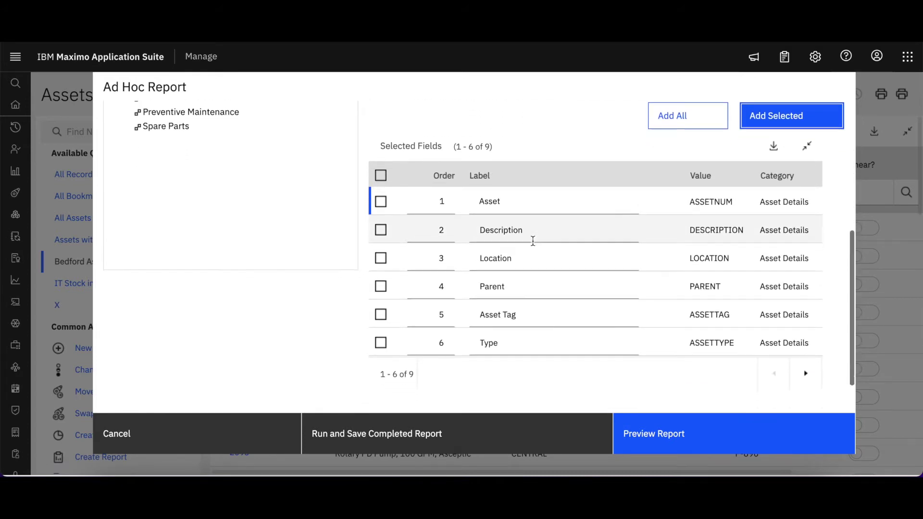
scroll(533, 240, "down", 1)
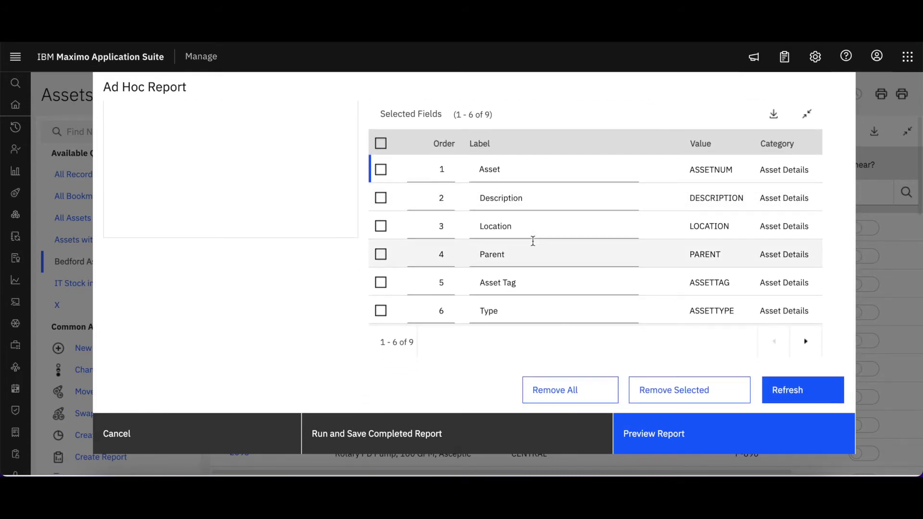
scroll(533, 240, "up", 6)
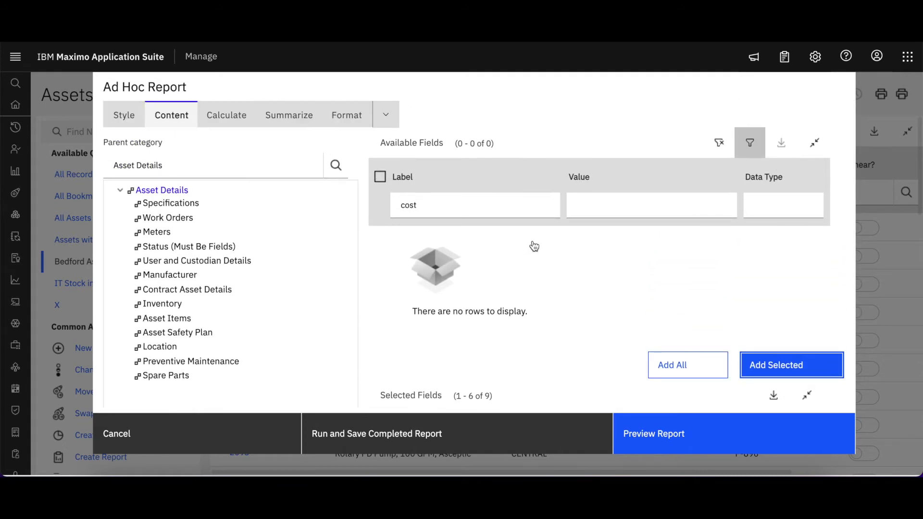
left_click(254, 116)
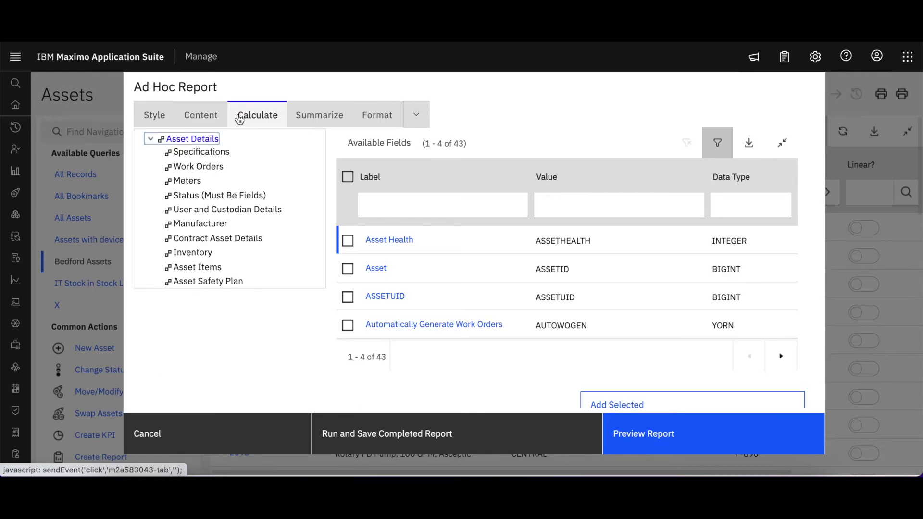
Scroll through the Calculate page, confirming no calculated expressions are defined
scroll(186, 270, "down", 1)
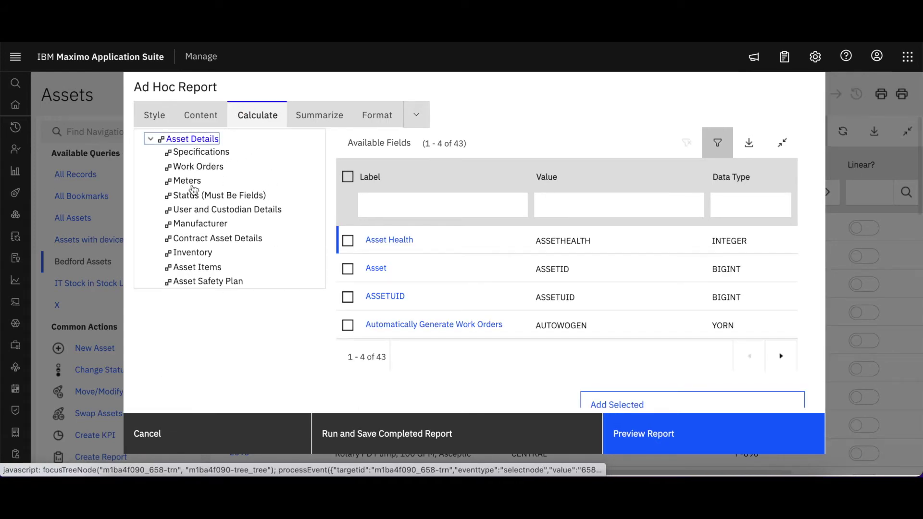
scroll(523, 291, "down", 1)
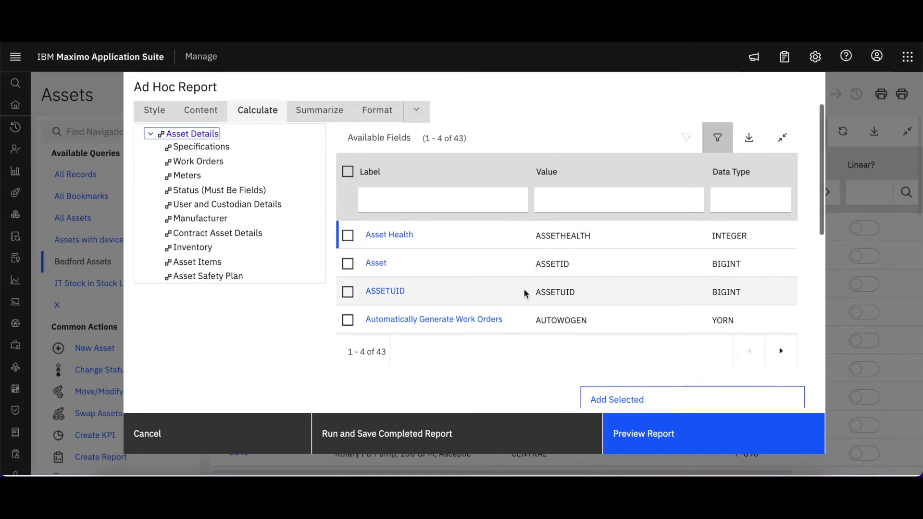
scroll(524, 292, "down", 5)
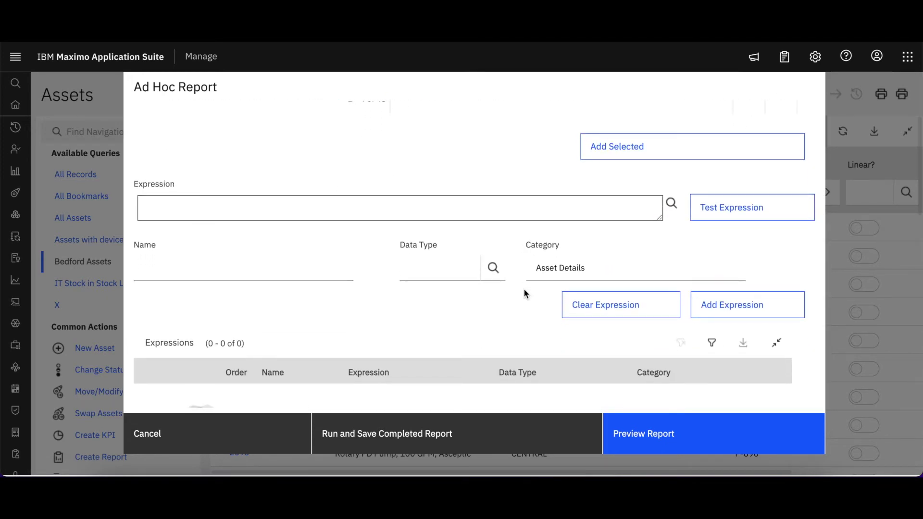
scroll(523, 293, "up", 5)
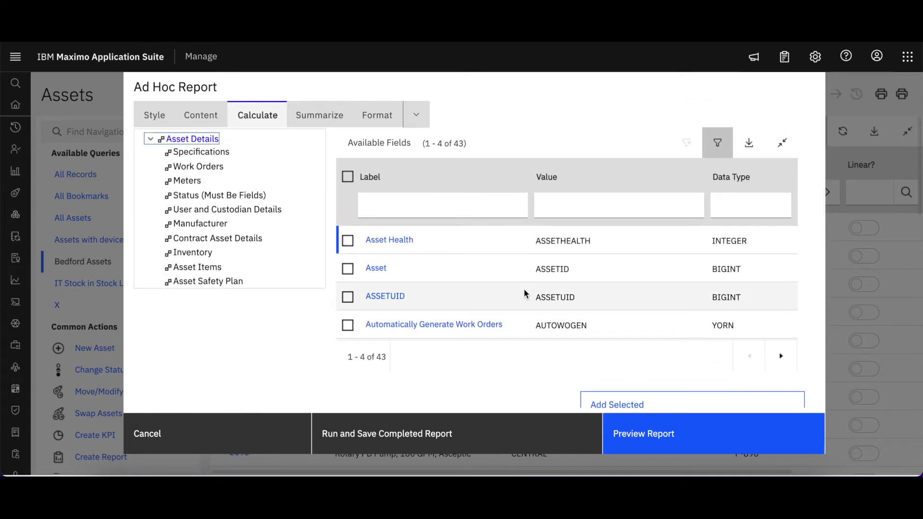
On the Summarize page, add a total for the Budgeted field
left_click(331, 116)
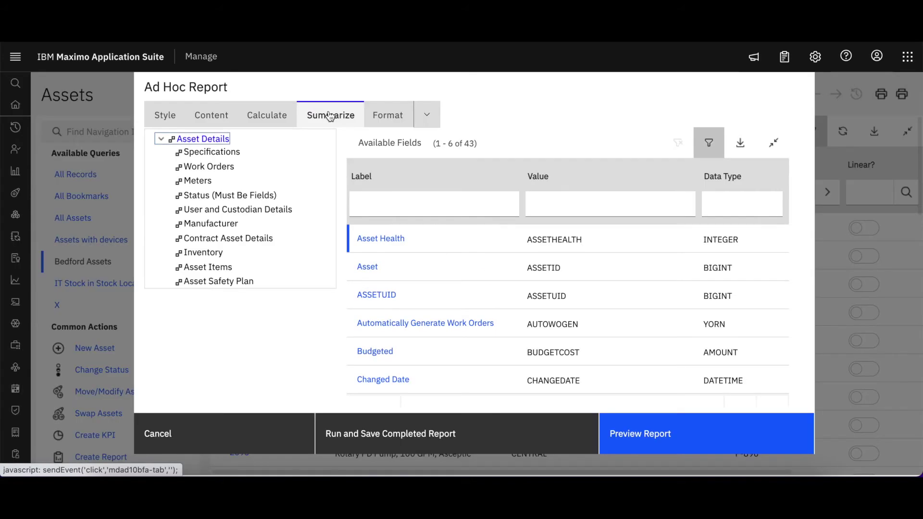
scroll(478, 281, "down", 3)
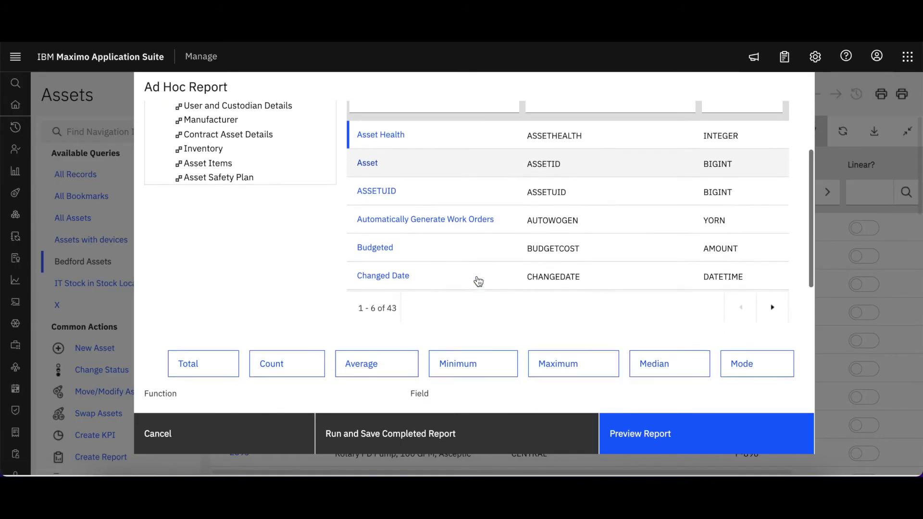
scroll(478, 281, "up", 2)
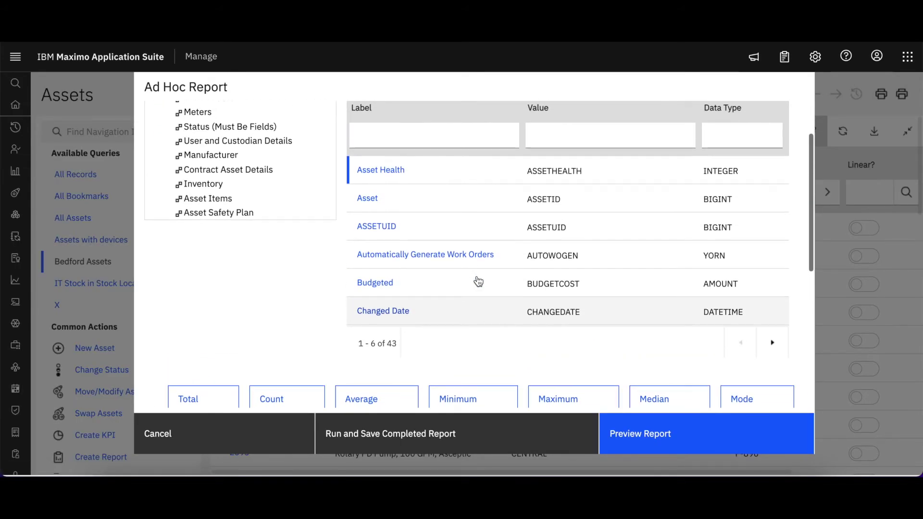
scroll(478, 281, "down", 1)
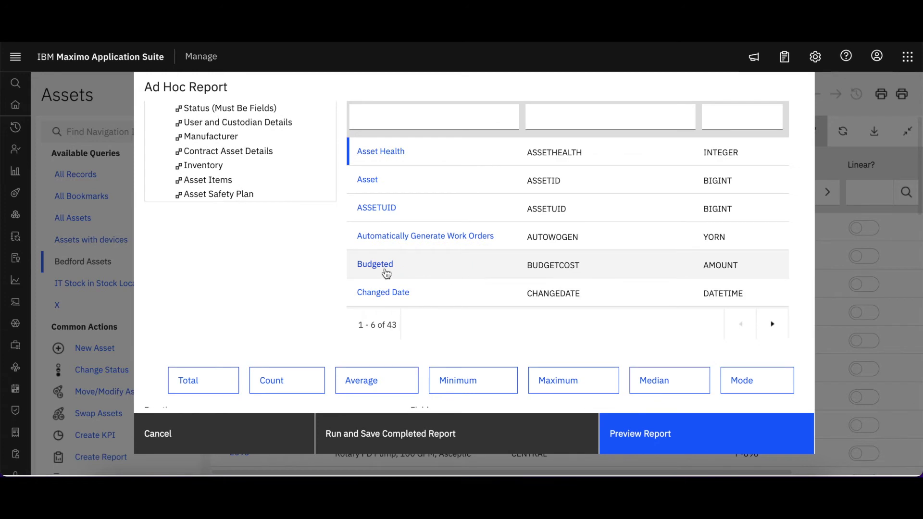
left_click(380, 265)
left_click(222, 381)
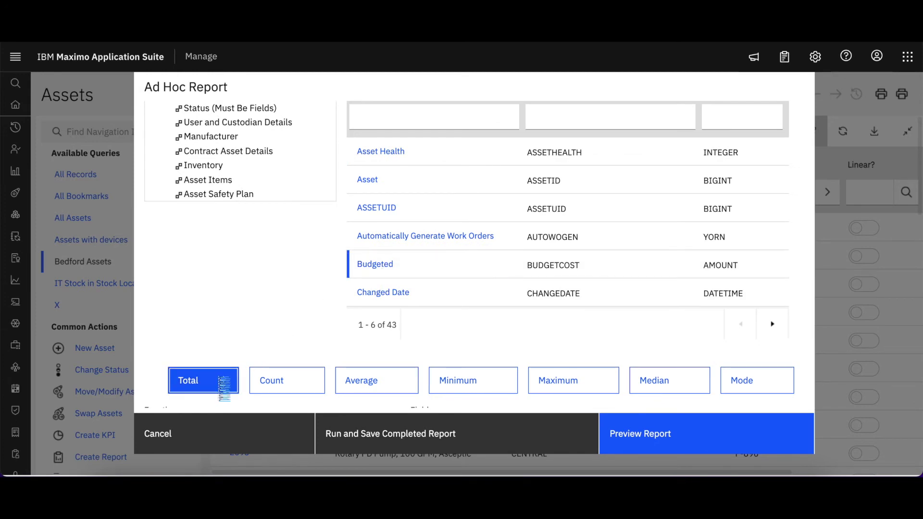
scroll(220, 383, "down", 5)
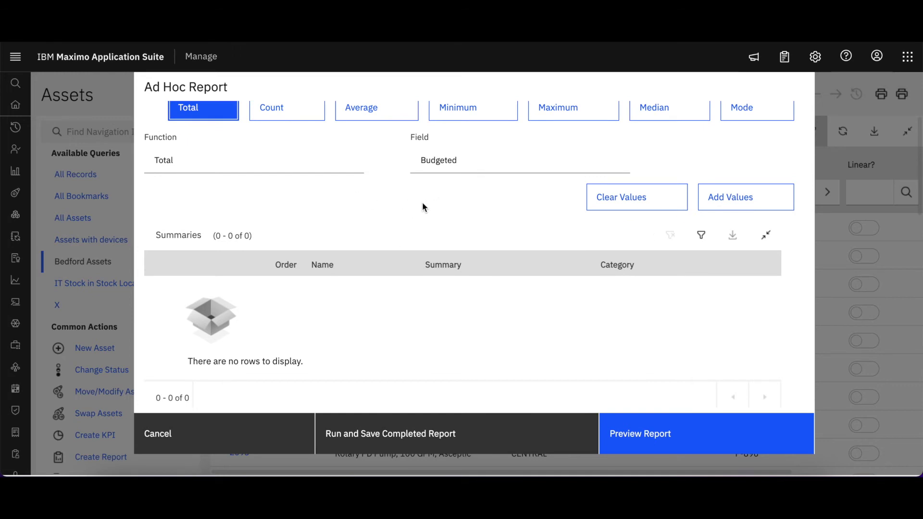
scroll(422, 207, "up", 5)
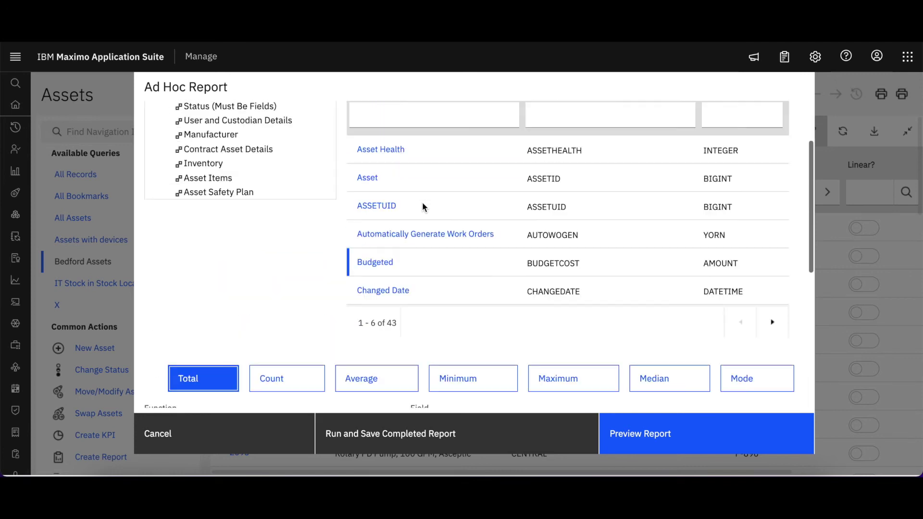
scroll(422, 206, "up", 2)
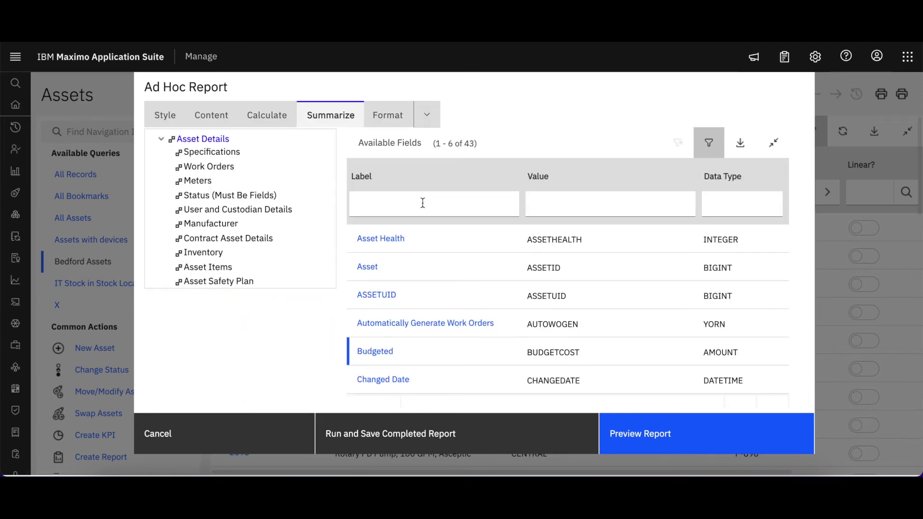
left_click(388, 116)
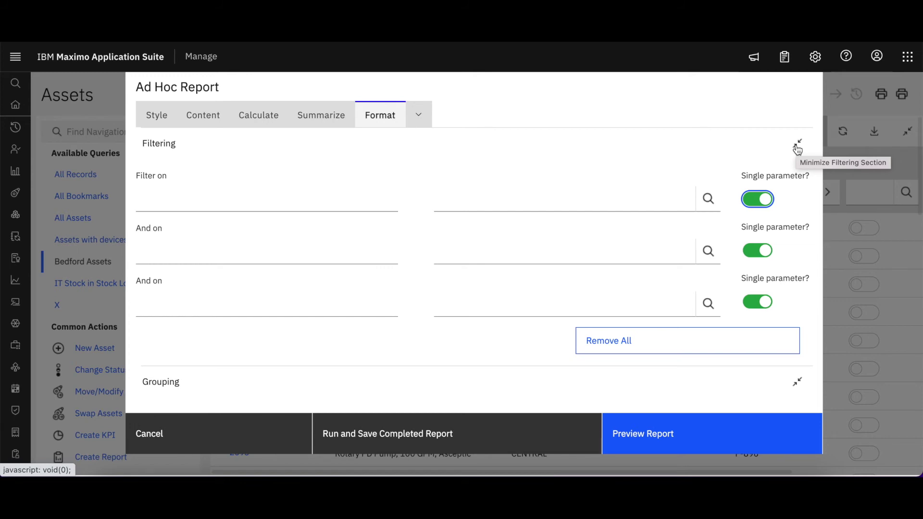
Group the report by the Asset Details Priority field in ascending order
left_click(798, 145)
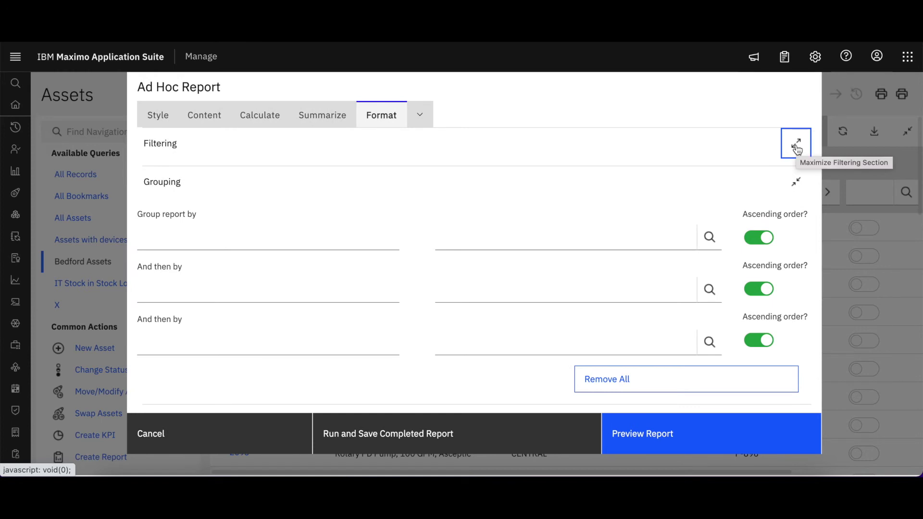
left_click(709, 237)
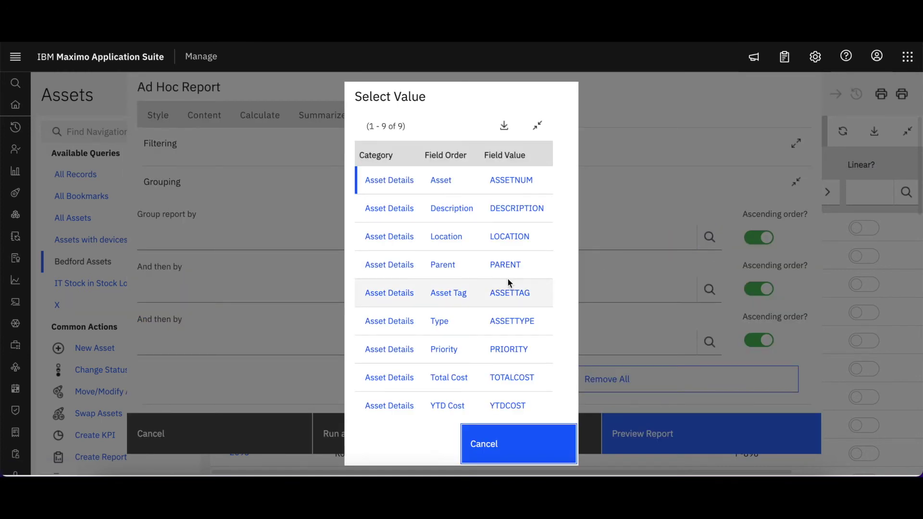
left_click(395, 351)
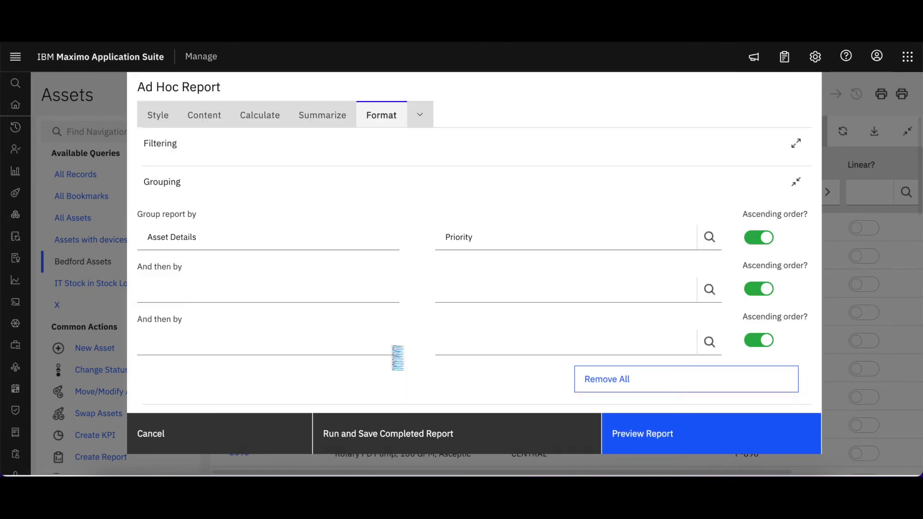
left_click(512, 280)
scroll(511, 280, "down", 4)
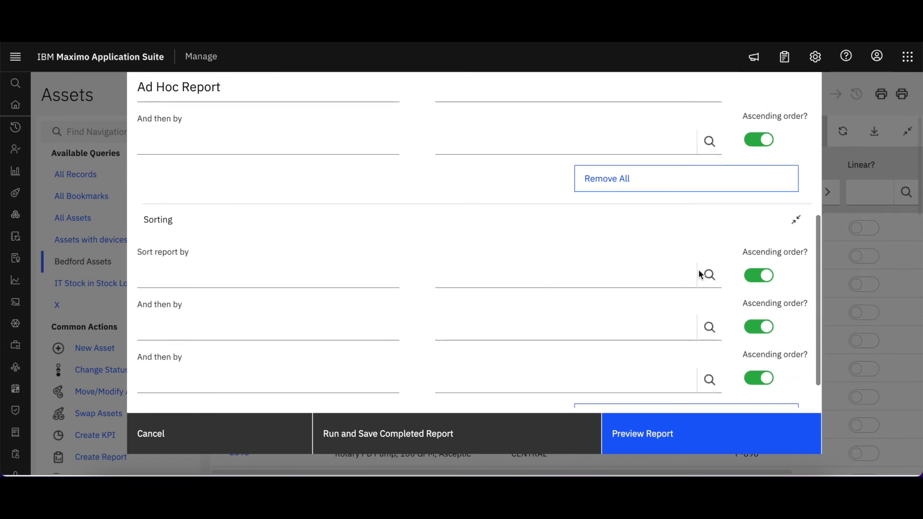
Sort the report by the YTD Cost field, leaving the order ascending
left_click(710, 275)
scroll(494, 342, "down", 1)
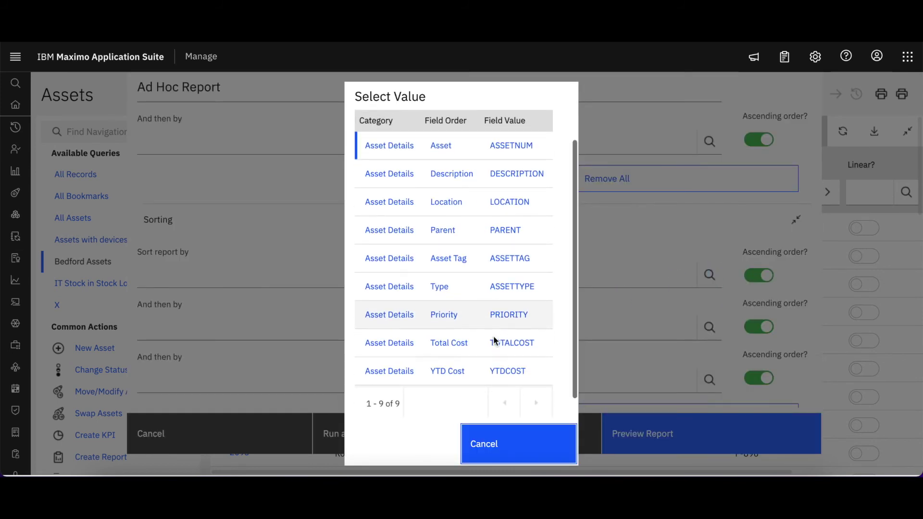
left_click(402, 372)
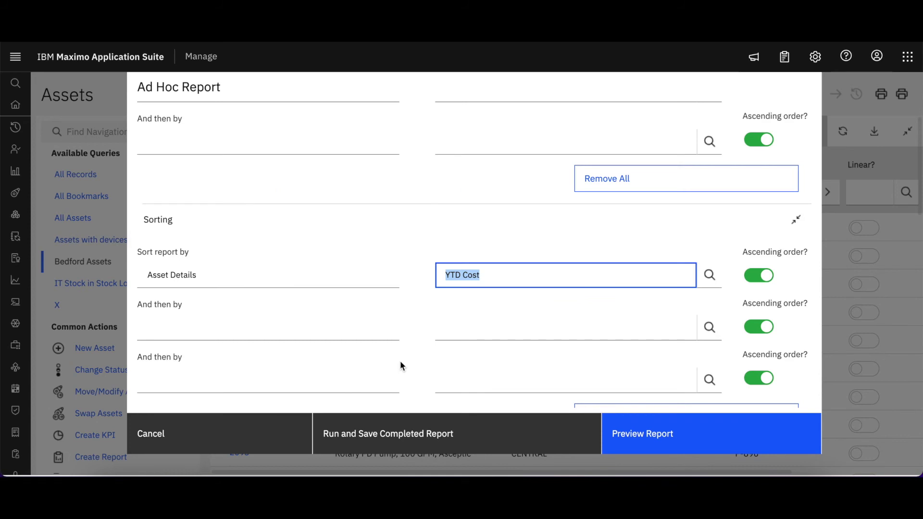
left_click(514, 326)
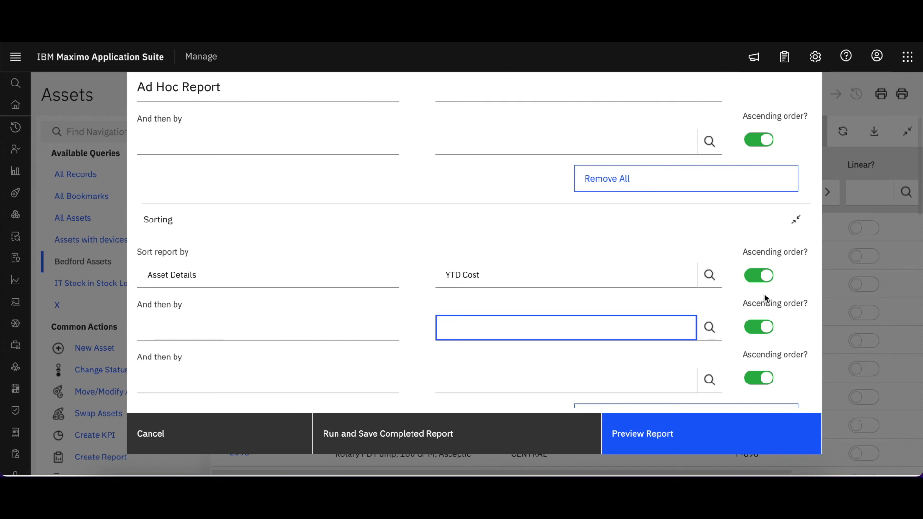
left_click(757, 277)
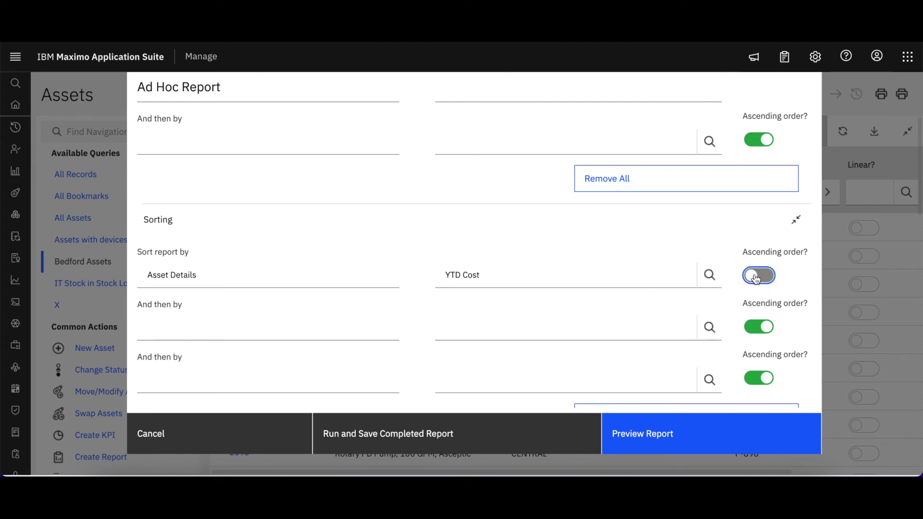
left_click(757, 276)
Glance at the Content settings, return to Format, and preview the report
scroll(764, 276, "up", 4)
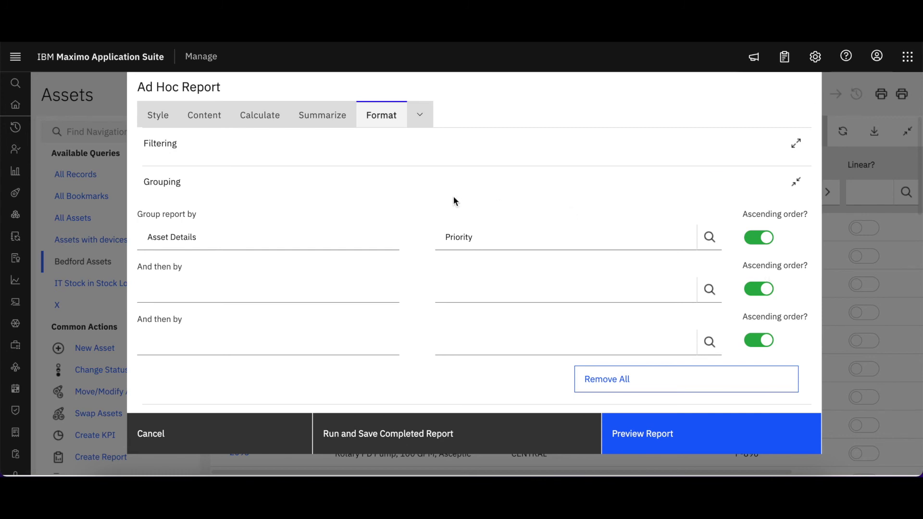
left_click(421, 116)
left_click(434, 166)
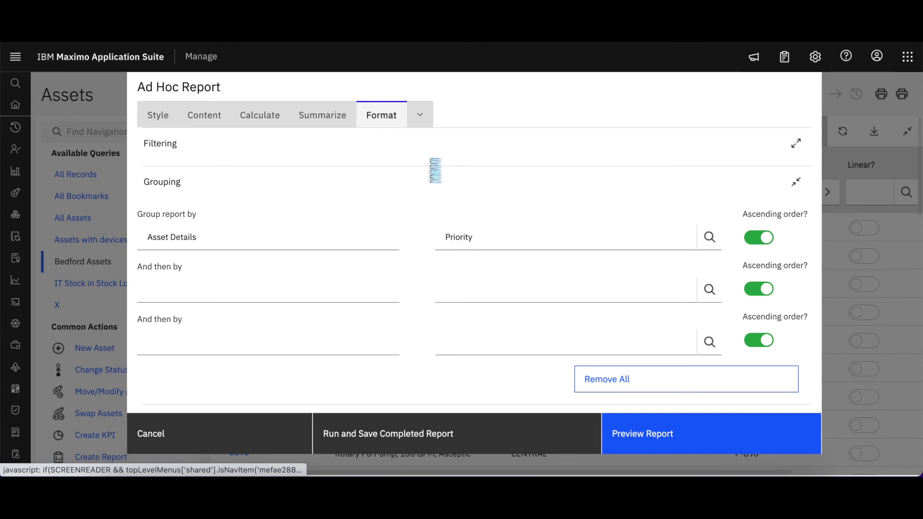
left_click(386, 114)
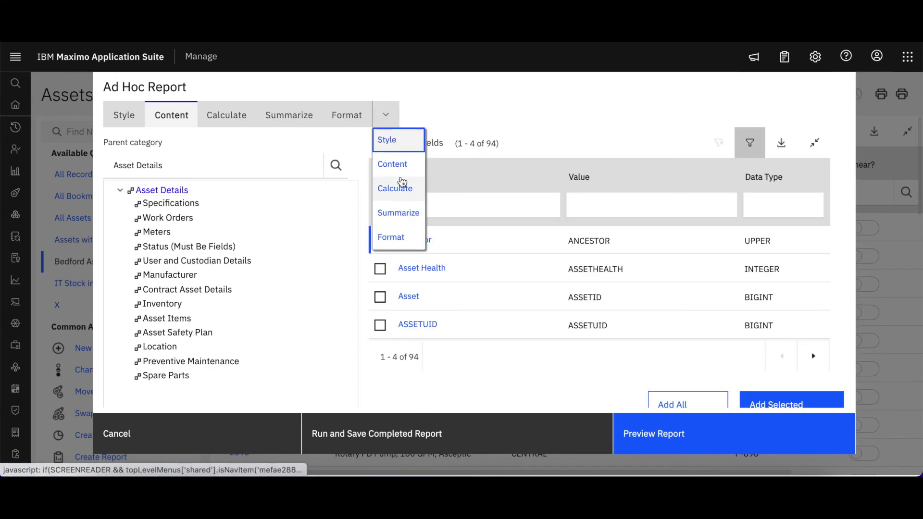
left_click(396, 236)
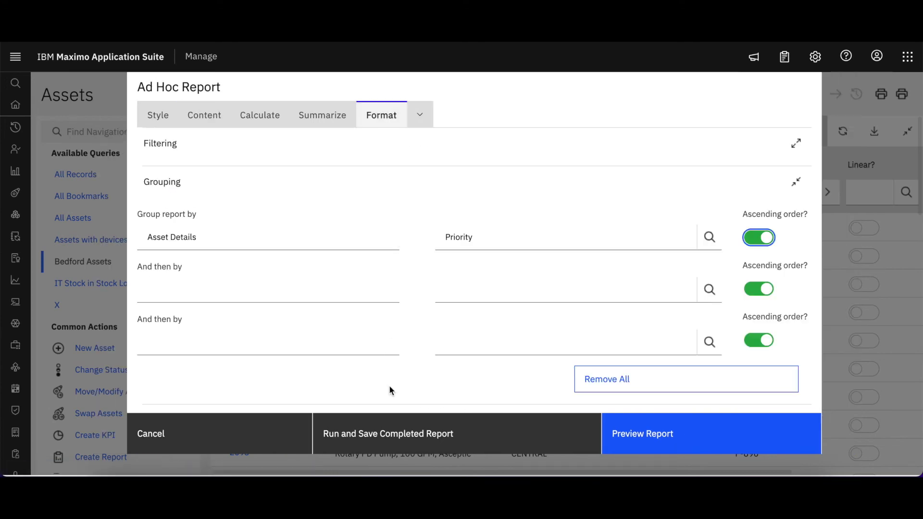
left_click(696, 440)
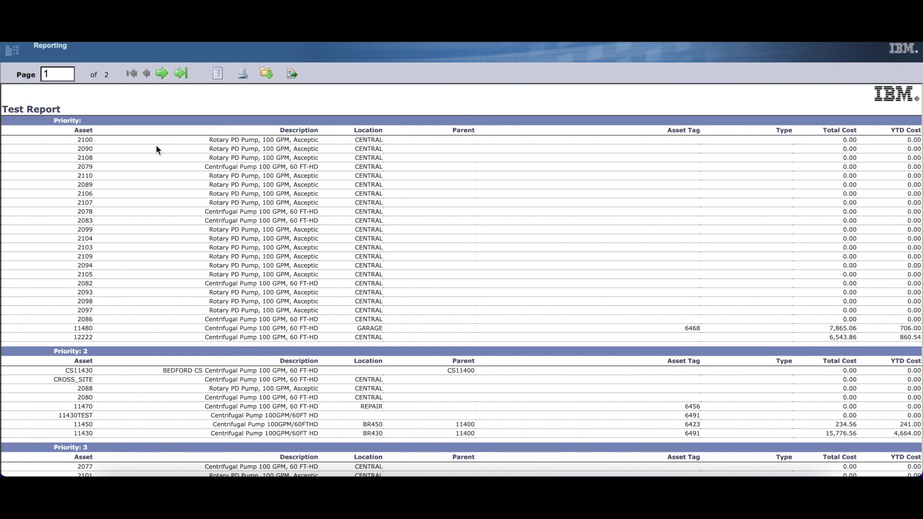
Review page 1 of the Priority-grouped preview, then advance to page 2 of 2
scroll(156, 146, "down", 3)
scroll(156, 145, "up", 3)
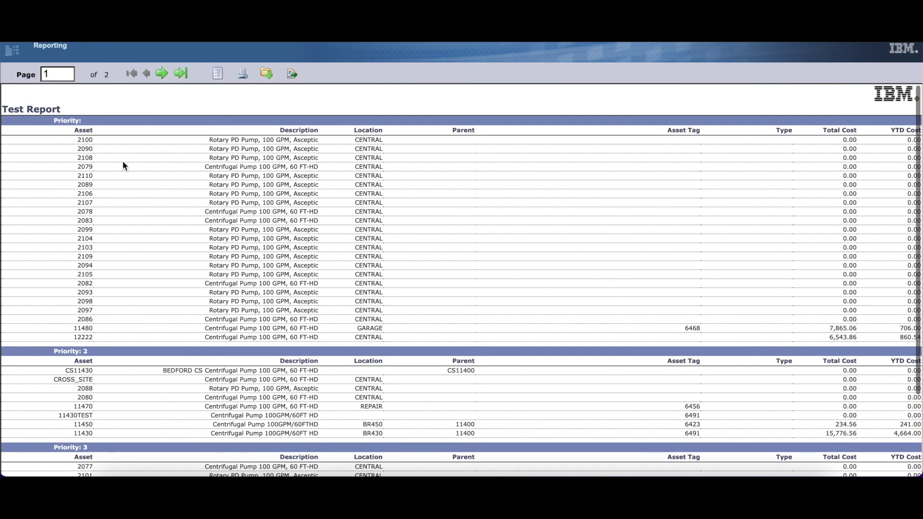
scroll(122, 163, "down", 1)
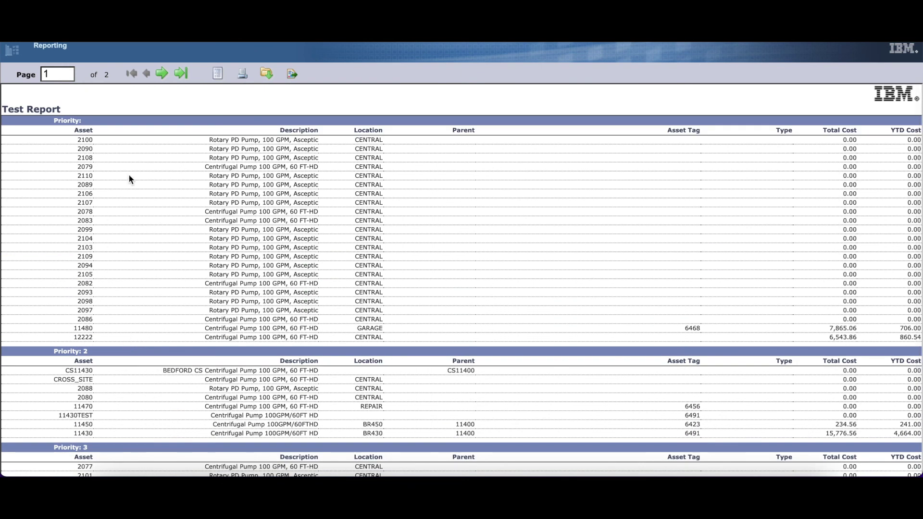
left_click(164, 74)
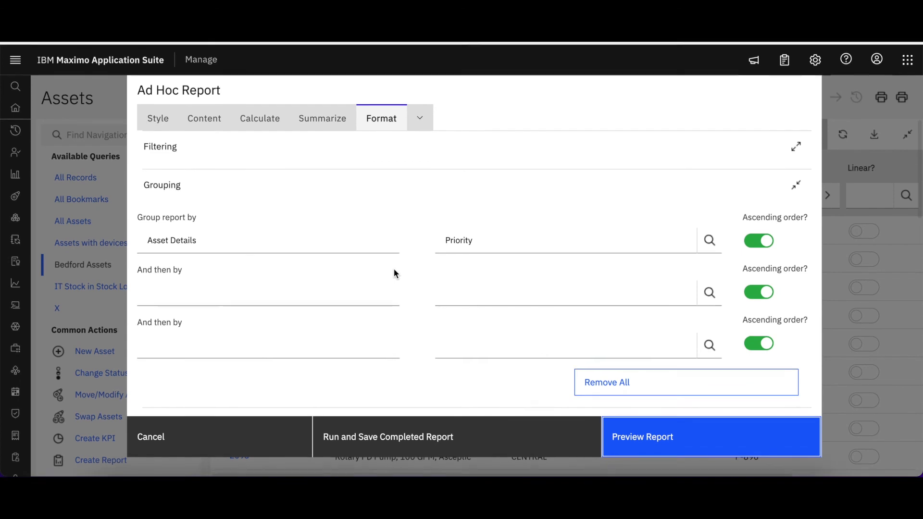
Check the Format page's Priority grouping and YTD Cost sort, then cancel without saving
scroll(394, 269, "down", 2)
scroll(393, 272, "down", 3)
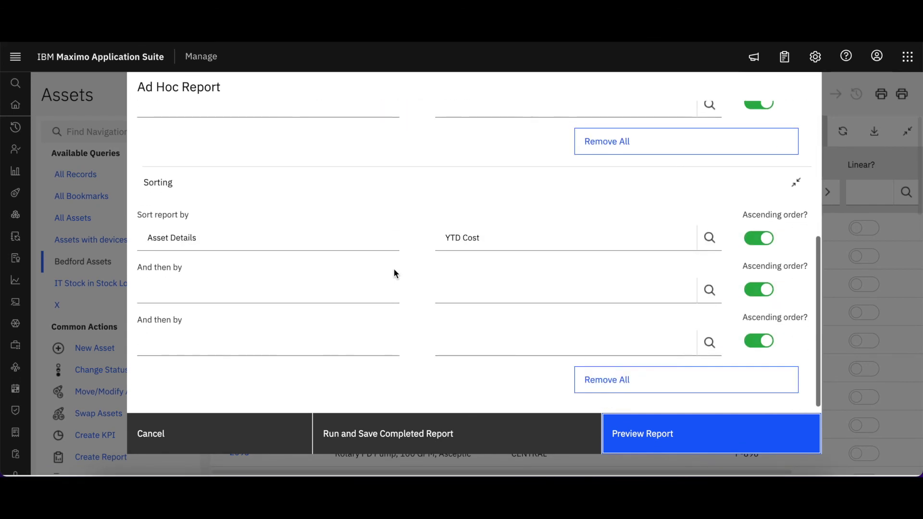
scroll(393, 272, "up", 5)
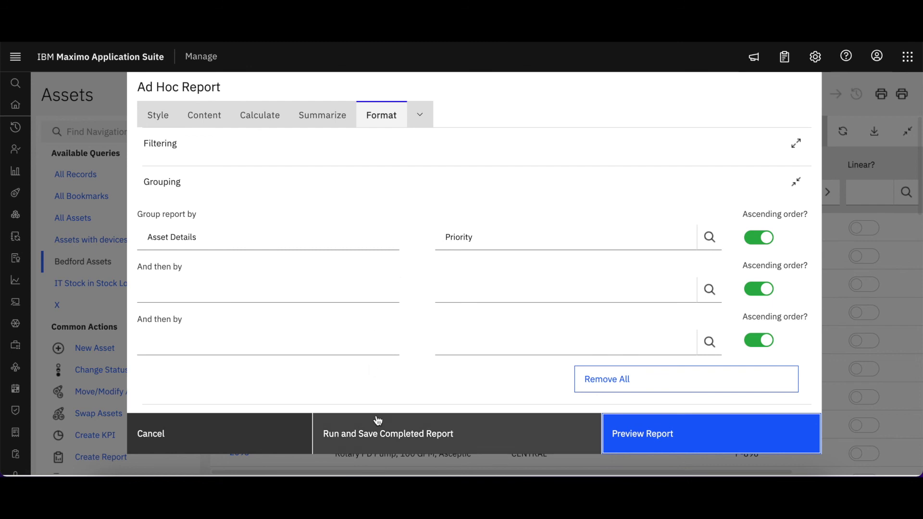
left_click(288, 440)
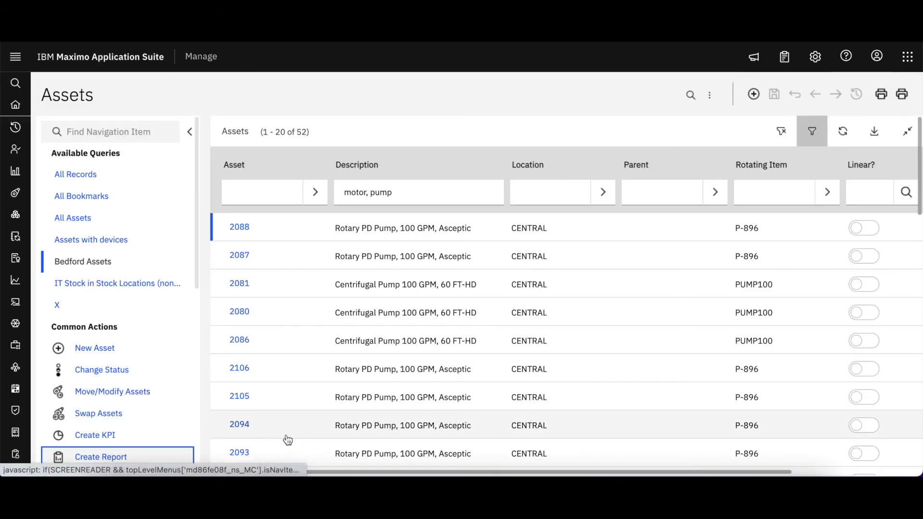